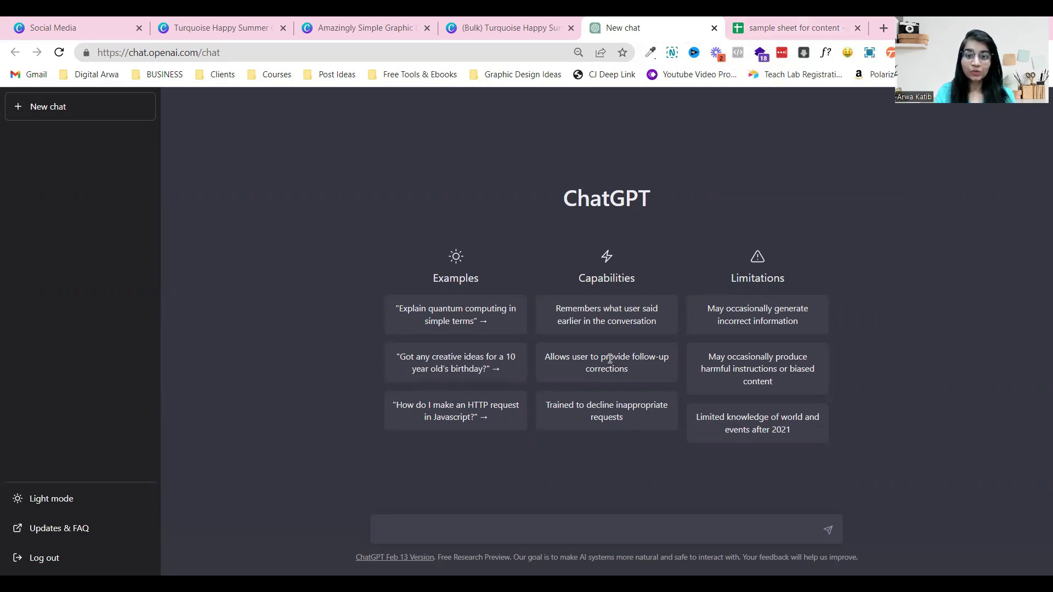
- Ask ChatGPT to "Write 10 random quotes"
left_click(132, 498)
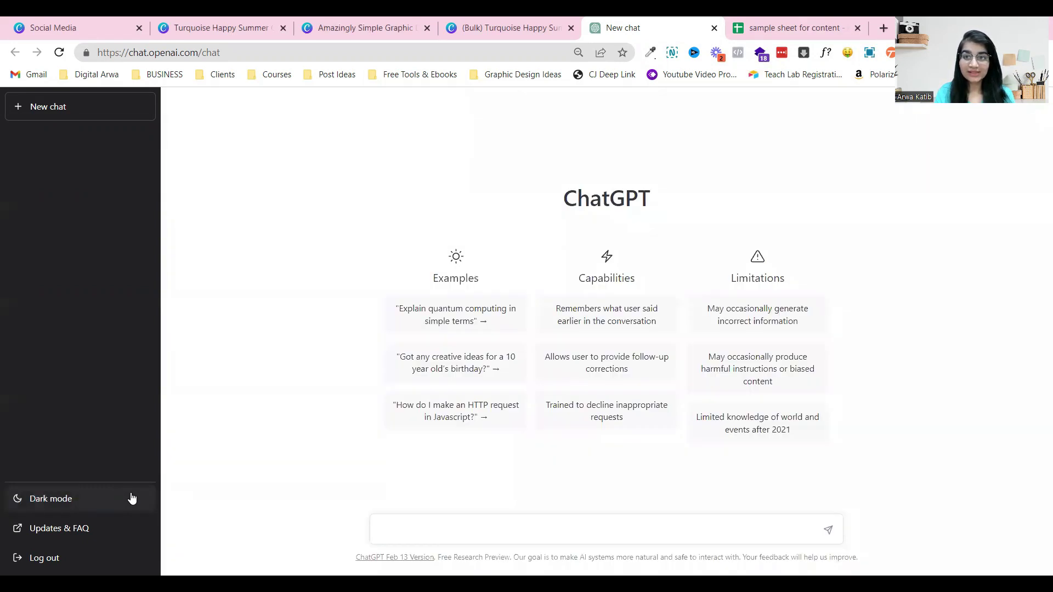
left_click(132, 499)
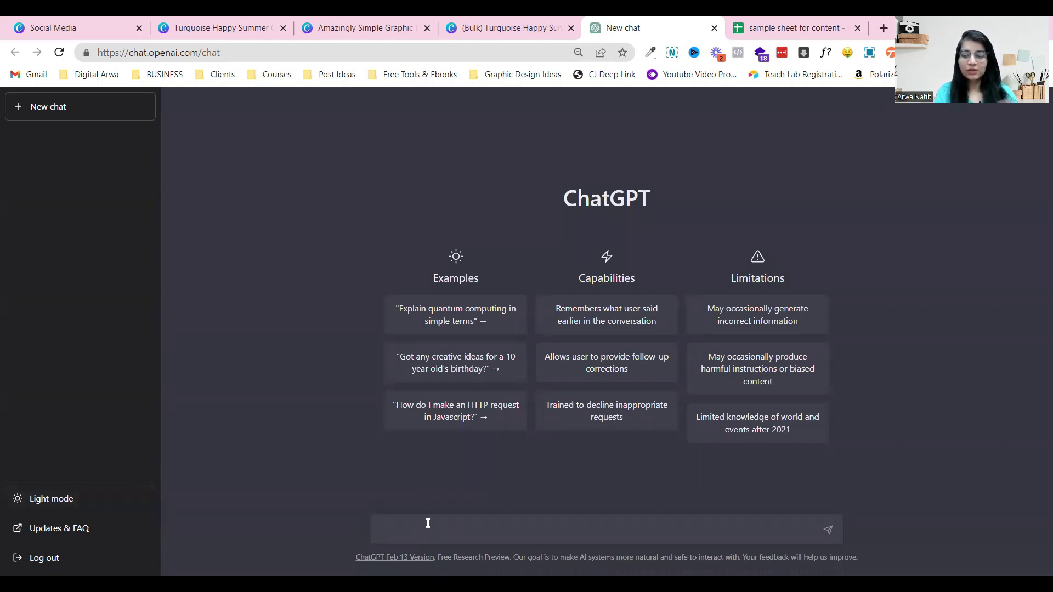
type("Write 10 rando")
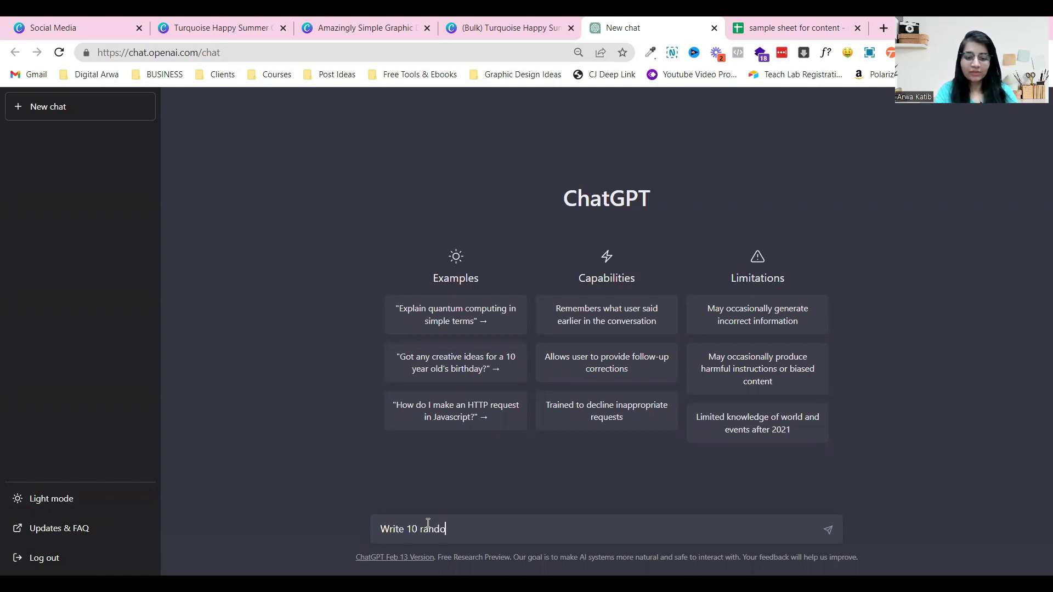
type("m quotes")
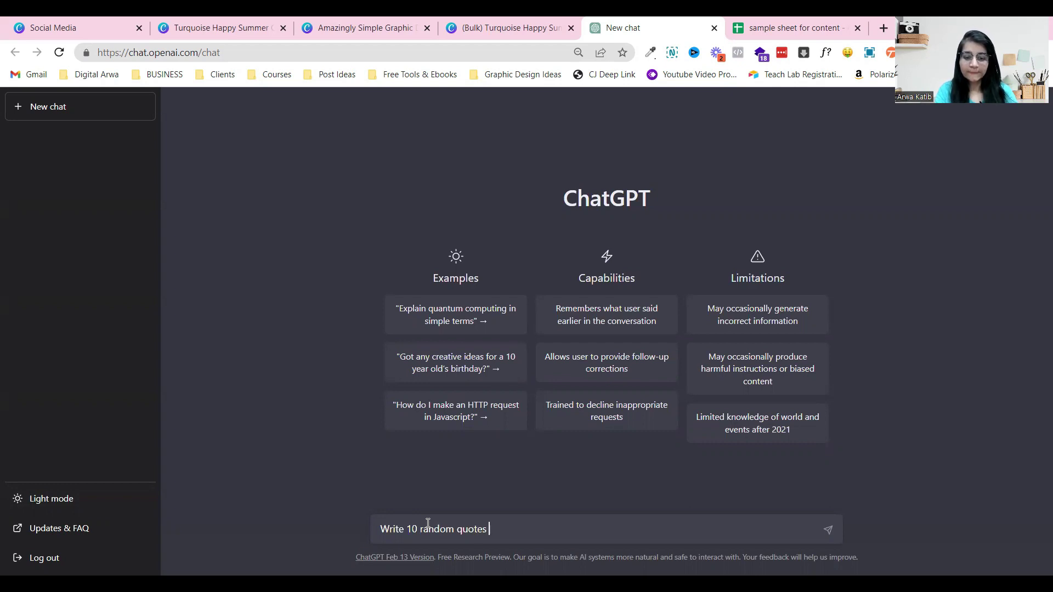
key("Return")
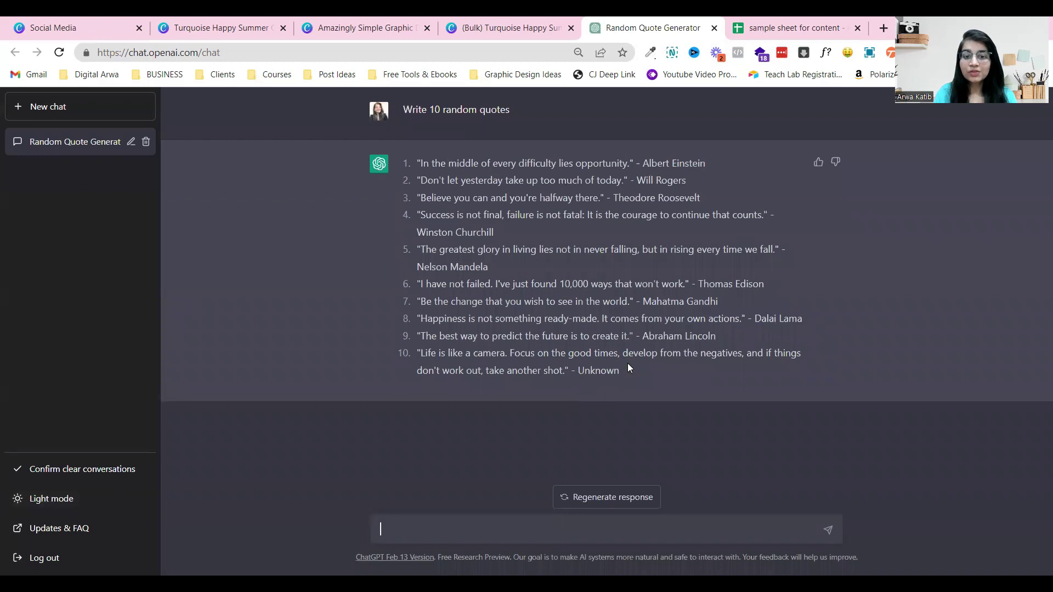
- Select the ten generated quotes in the reply and switch to the sample sheet for content spreadsheet in Google Sheets
left_click_drag(625, 368, 413, 163)
left_click(753, 23)
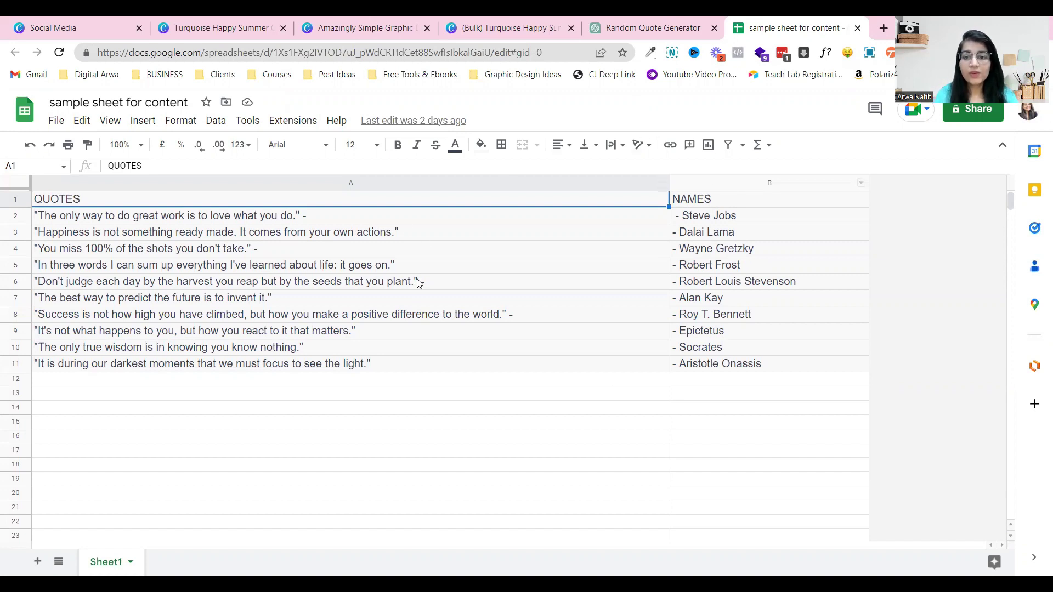
left_click(875, 248)
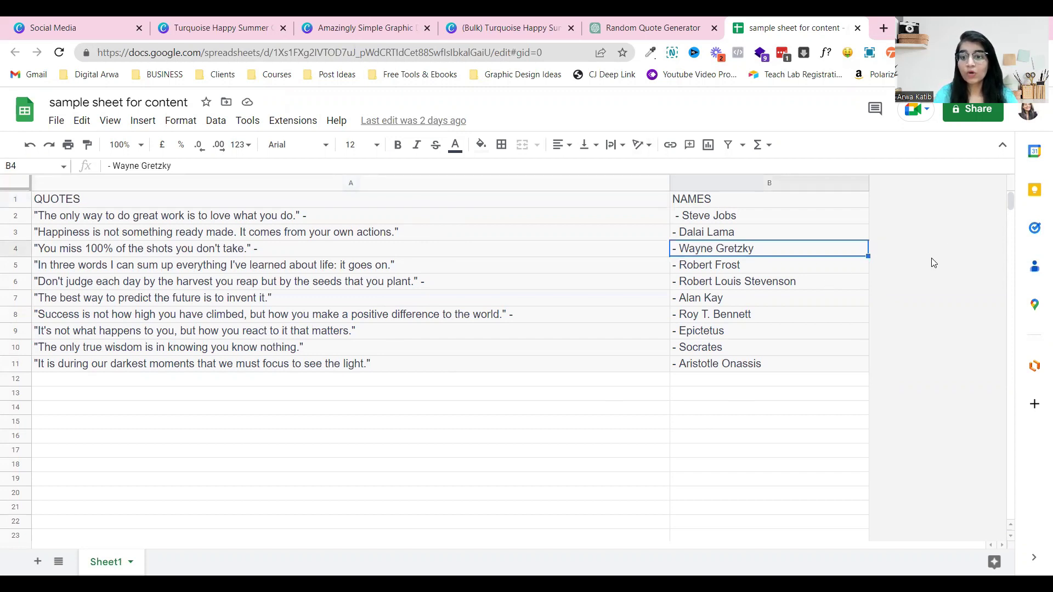
- Insert an empty column directly after the NAMES column and delete it again
left_click(842, 183)
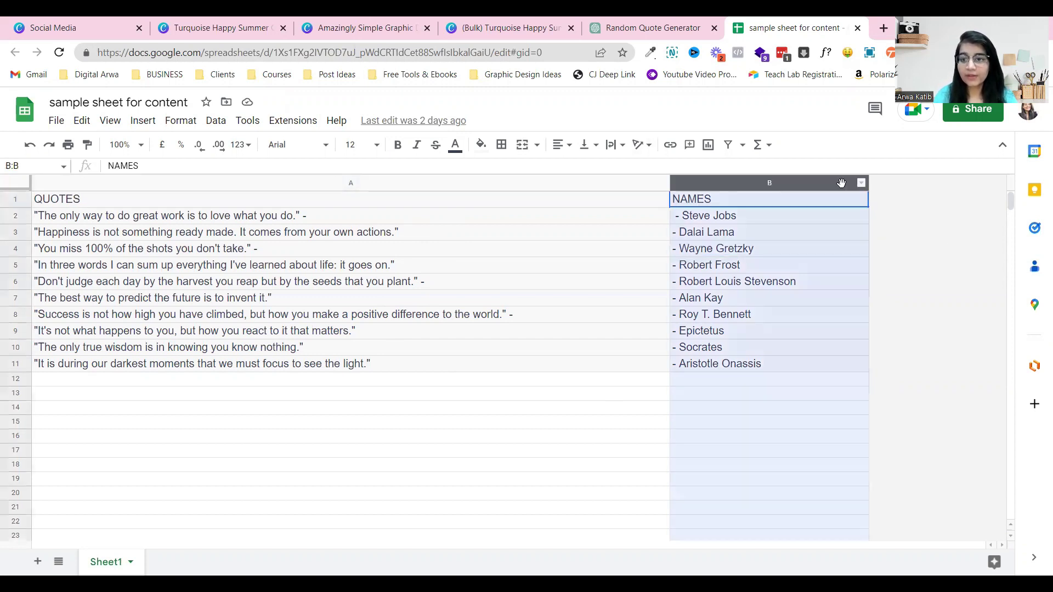
right_click(842, 184)
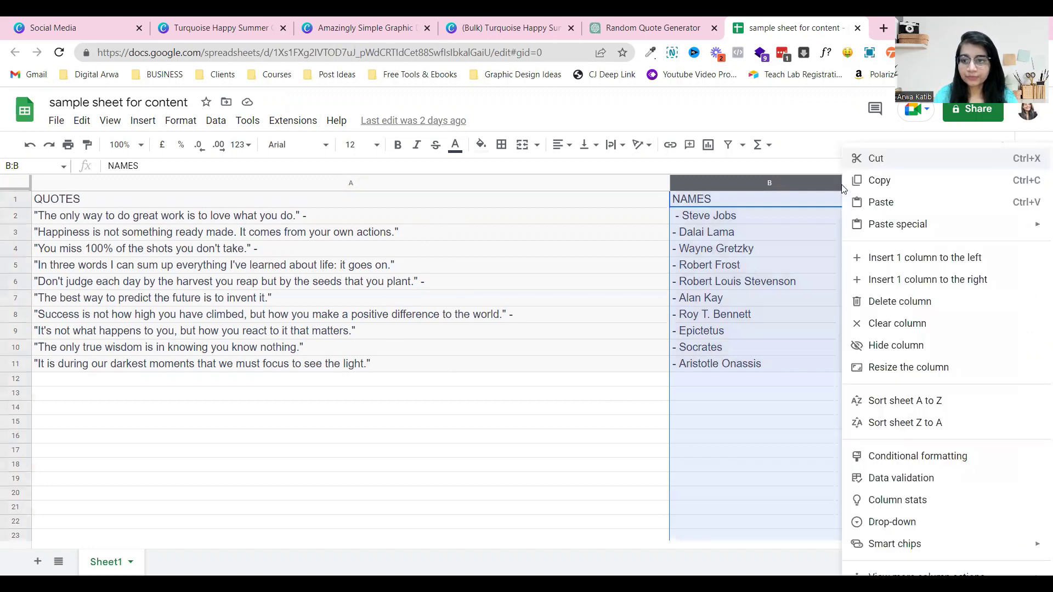
left_click(914, 279)
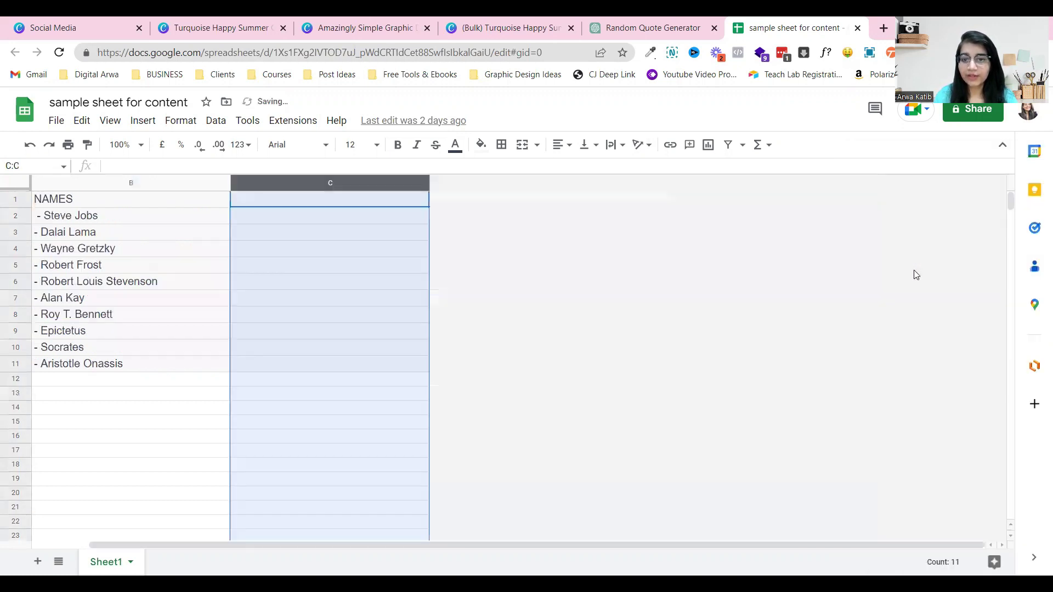
right_click(365, 183)
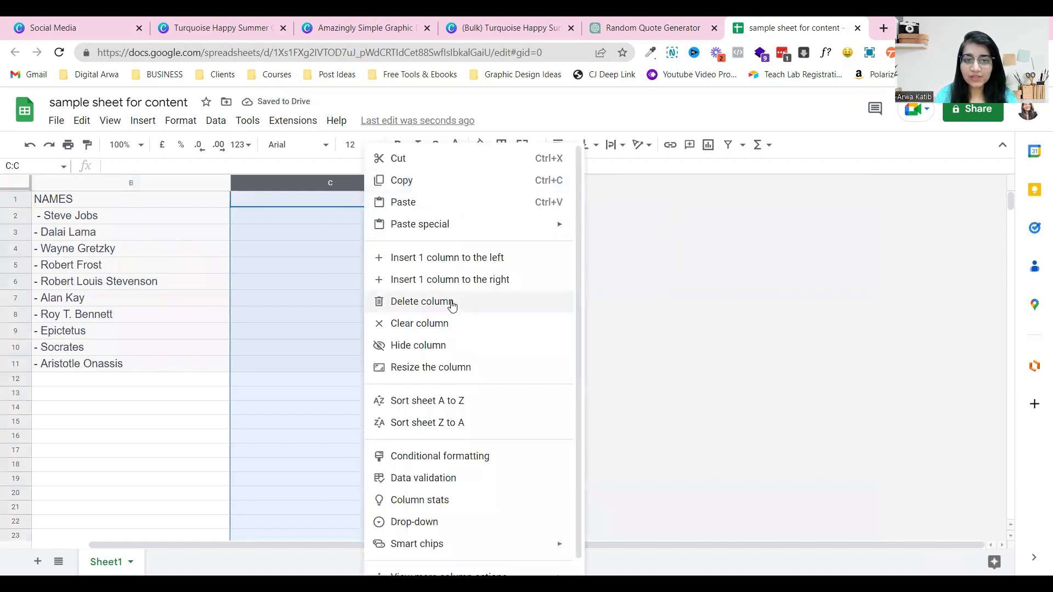
left_click(451, 301)
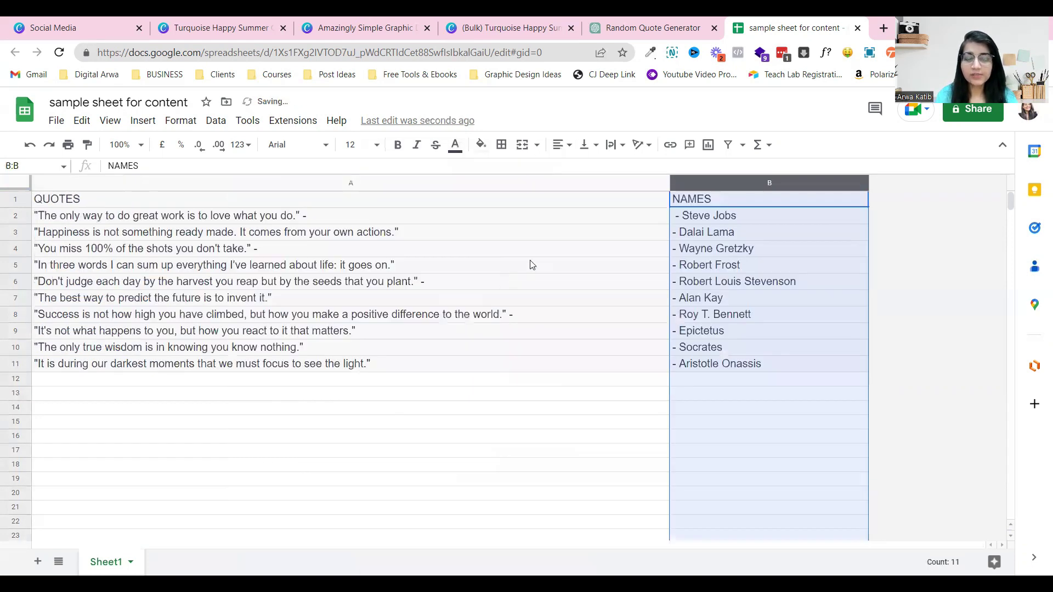
- Download the sheet as a comma-separated values file named "Canva Sample Quotes" in the Desktop folder
left_click(56, 120)
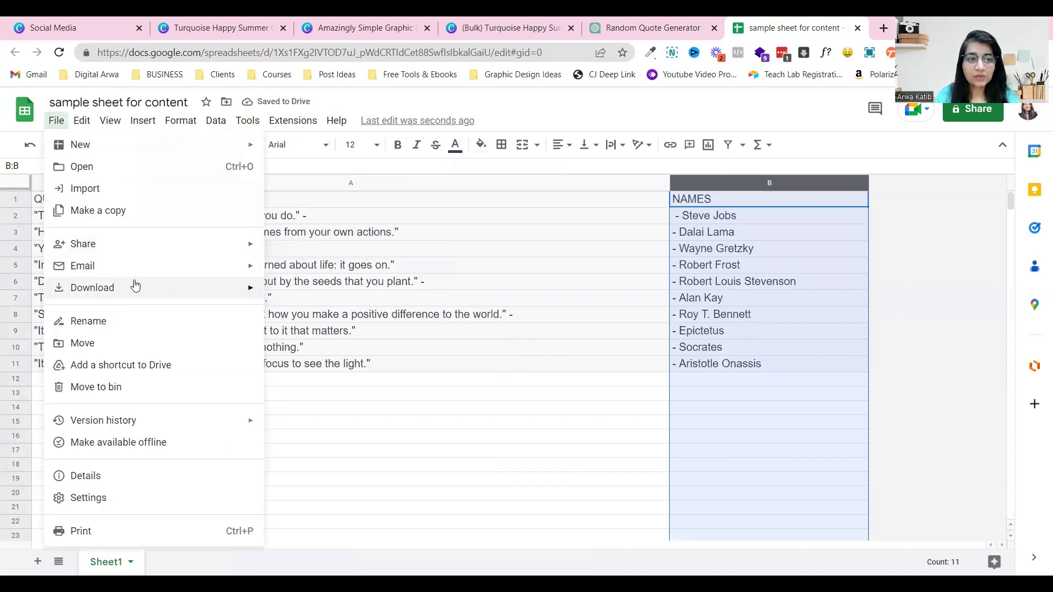
mouse_move(132, 296)
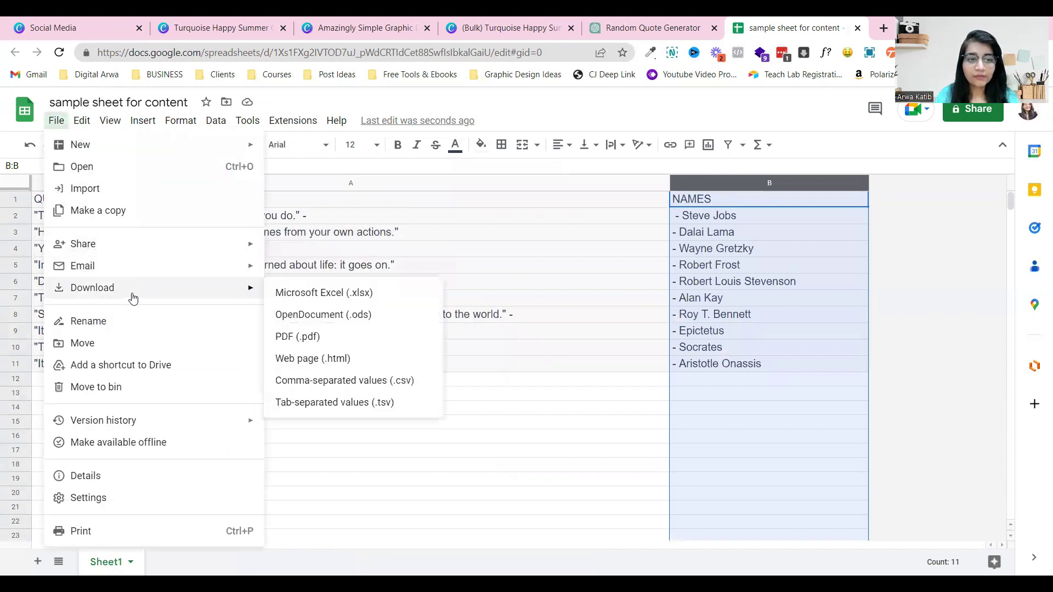
left_click(373, 388)
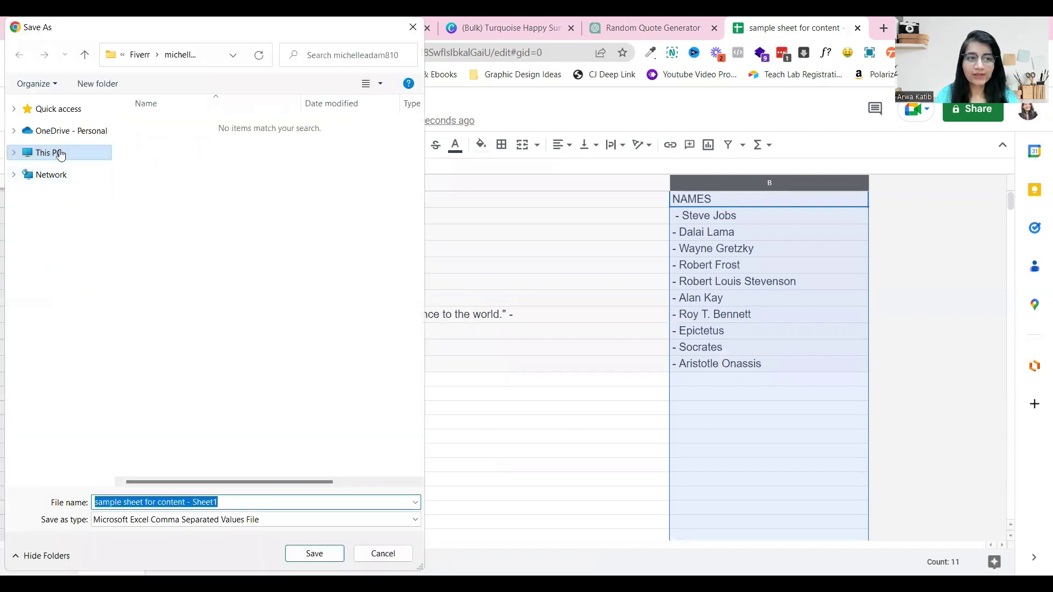
left_click(61, 156)
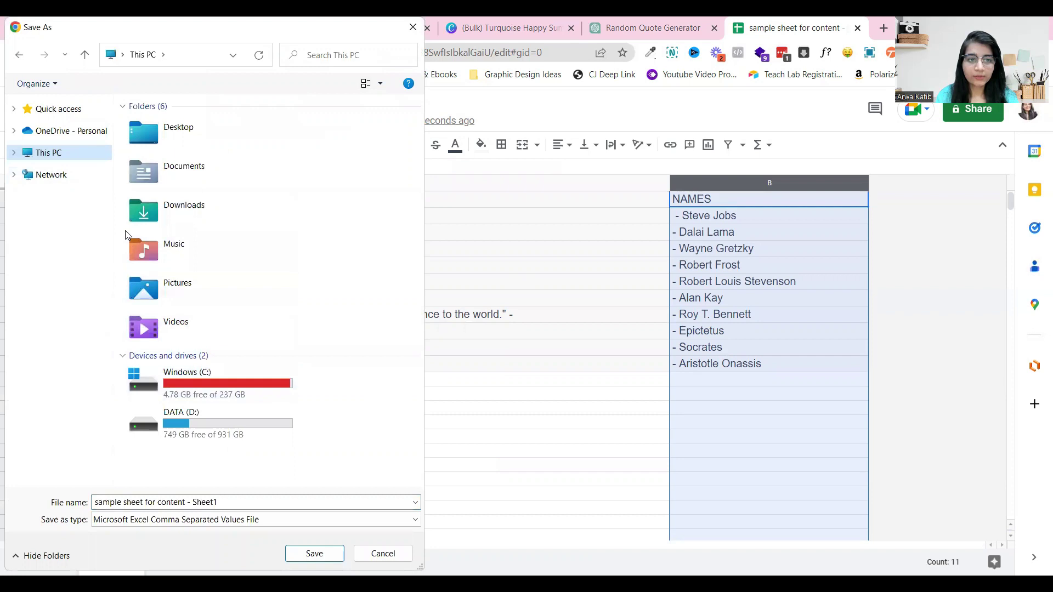
left_click(186, 145)
double_click(186, 146)
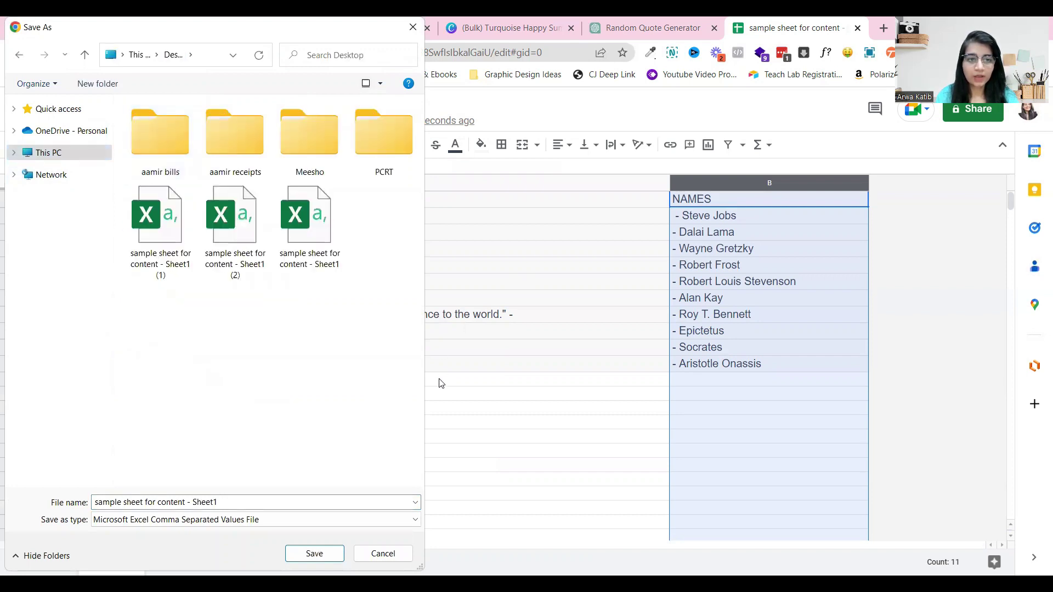
left_click(296, 502)
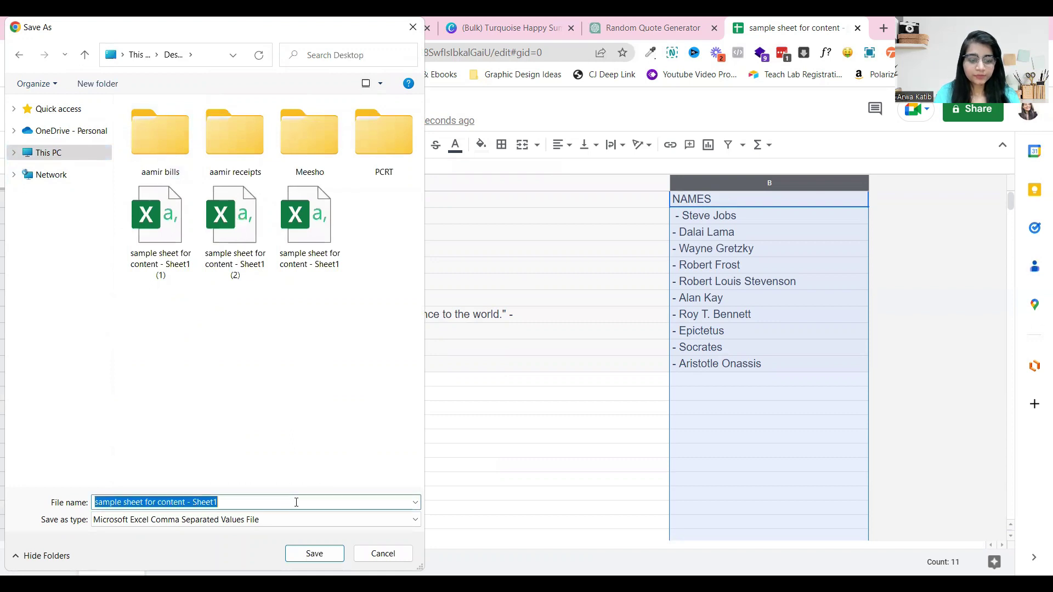
type("Canva Sample Qu")
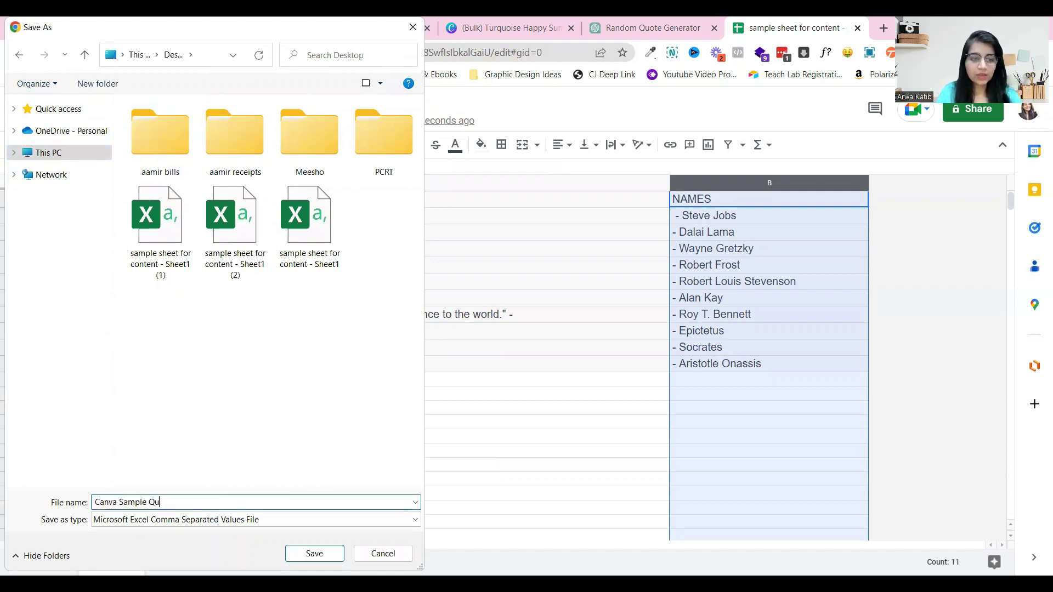
type("otes")
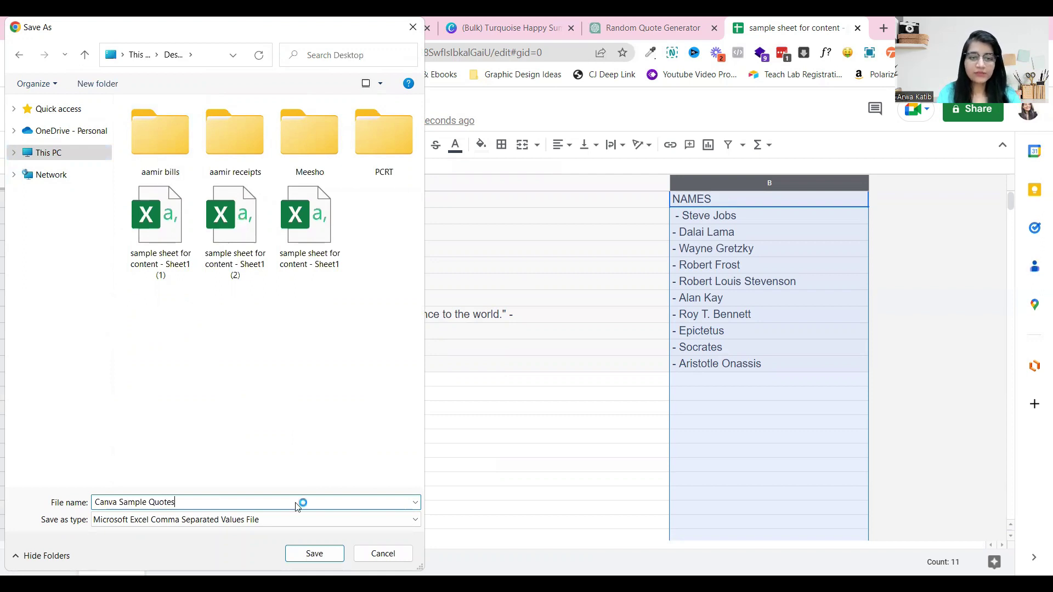
key("Return")
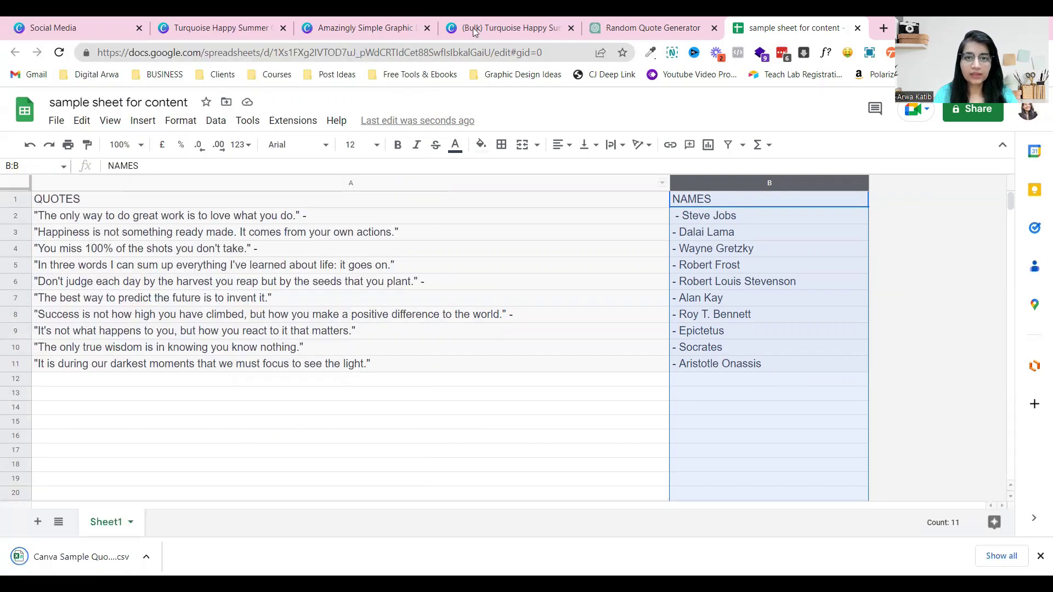
- Switch to Canva's Social Media templates page and close the three other open Canva pages
left_click(237, 27)
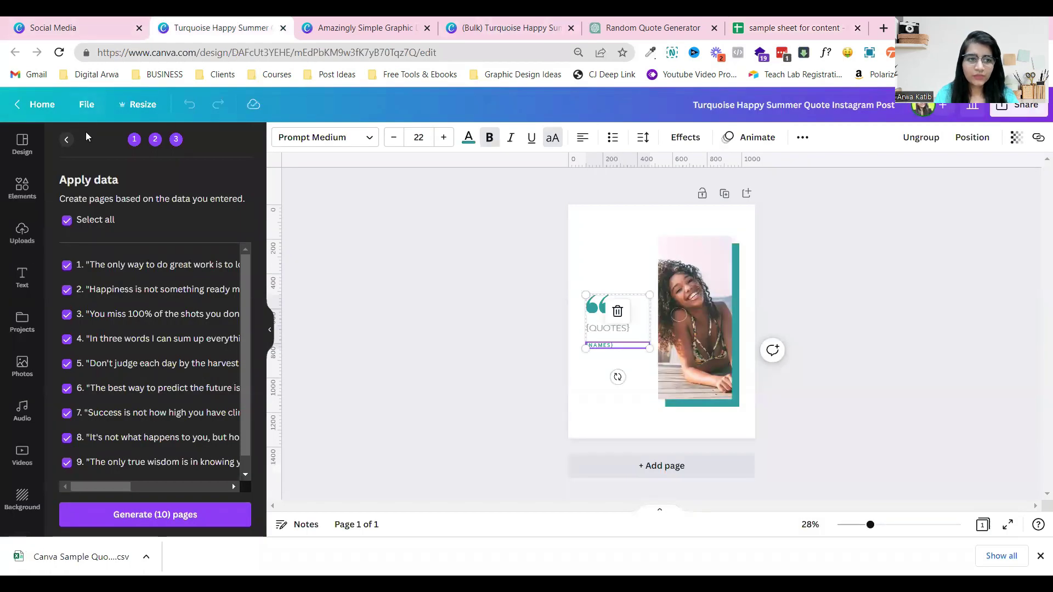
left_click(44, 21)
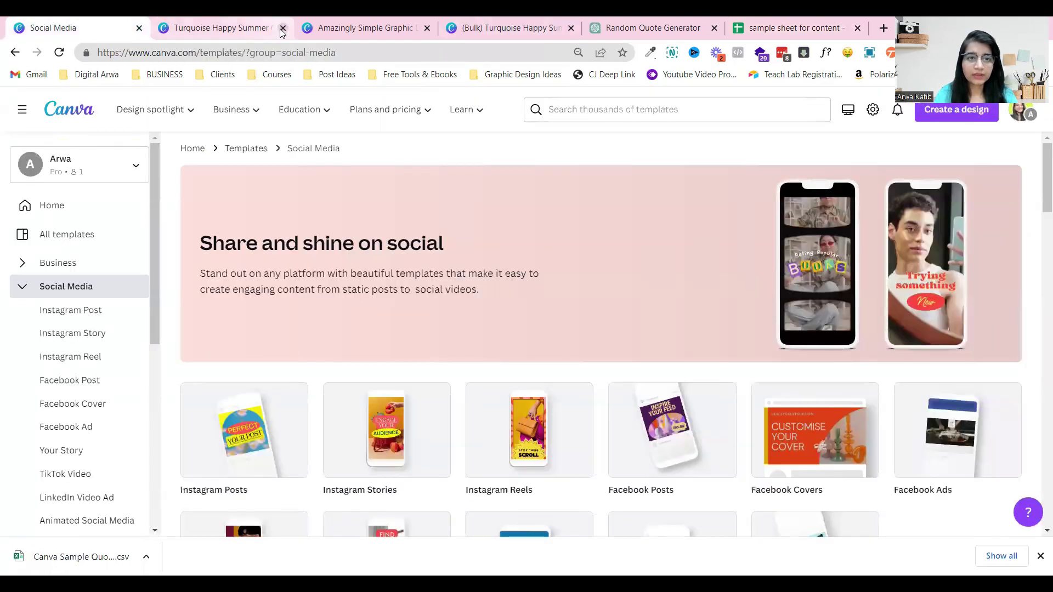
left_click(283, 28)
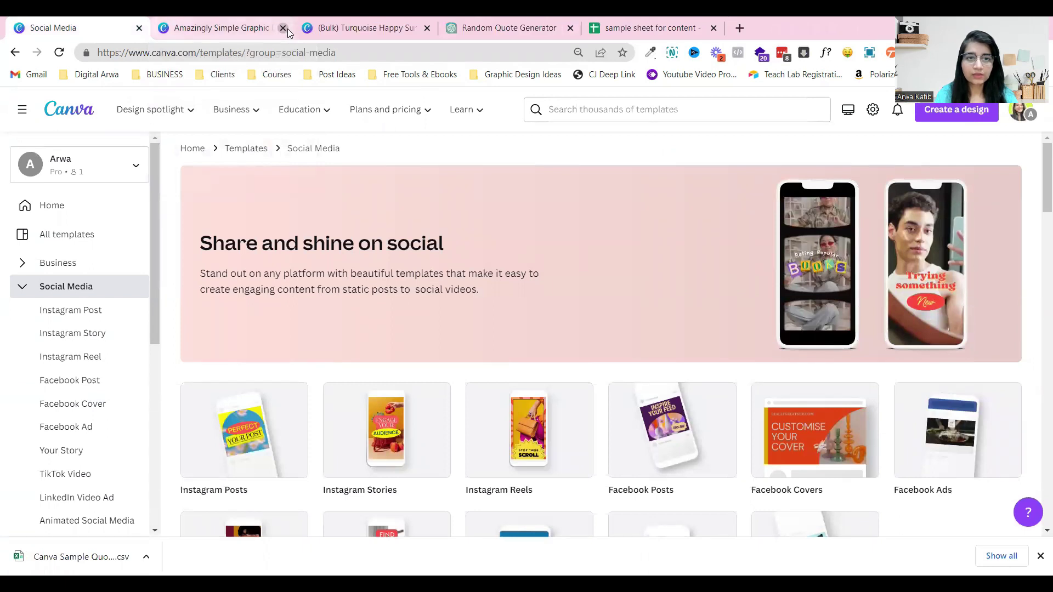
left_click(283, 28)
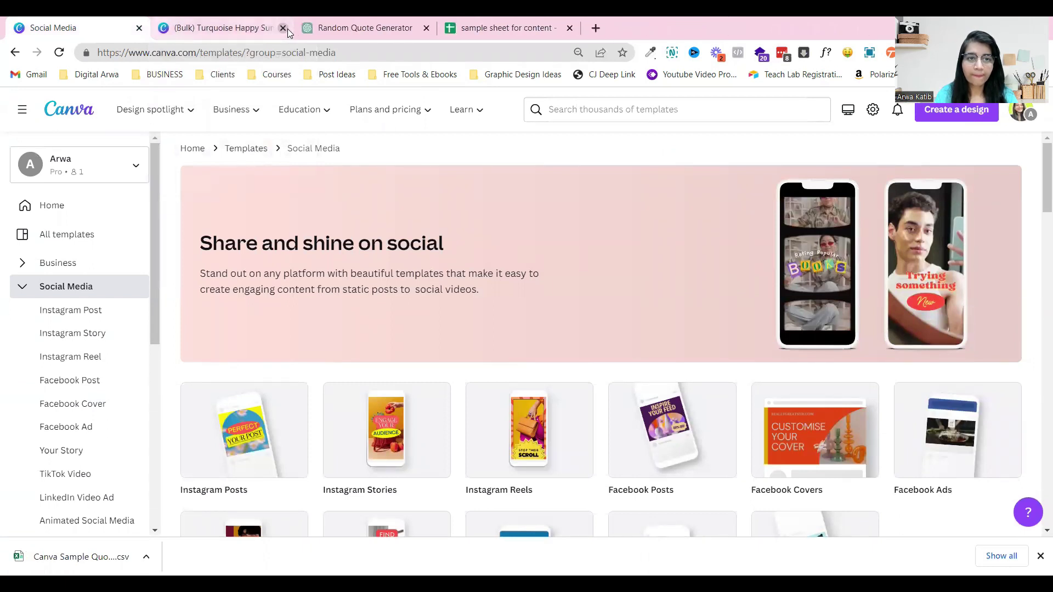
left_click(285, 28)
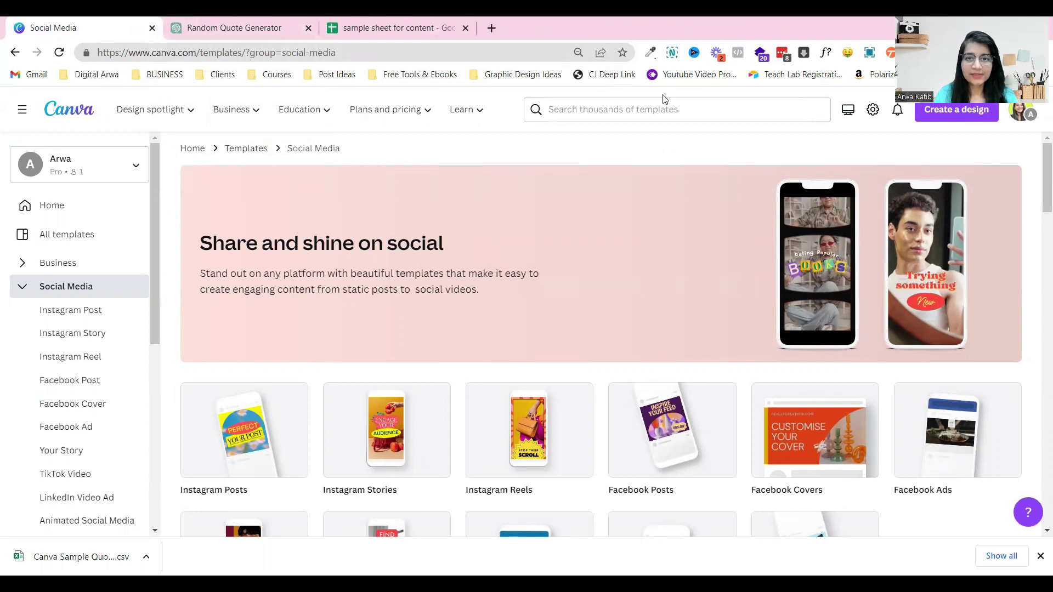
- Search the Canva templates for "quote"
left_click(638, 117)
type("quote")
key("Return")
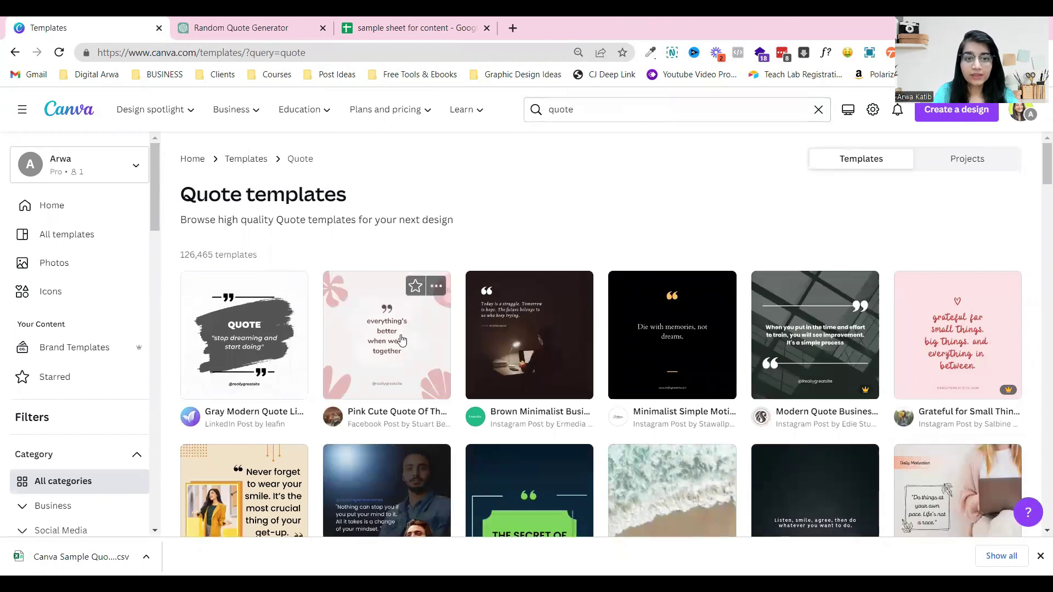
- Browse the quote templates and start customizing the Pink Cute Quote Of The Day Facebook Post template
scroll(447, 339, "down", 5)
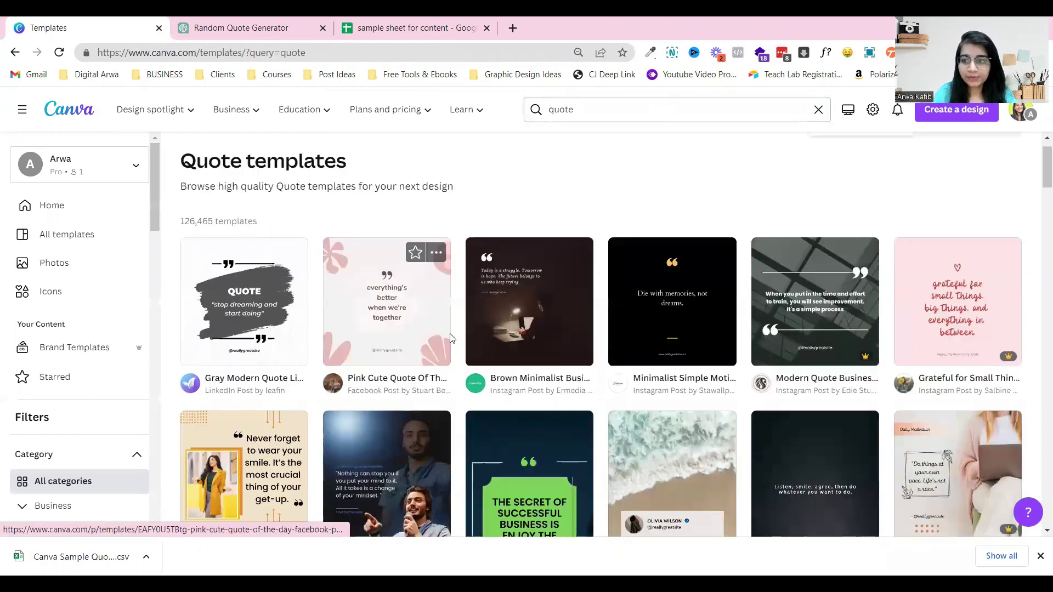
scroll(451, 339, "down", 1)
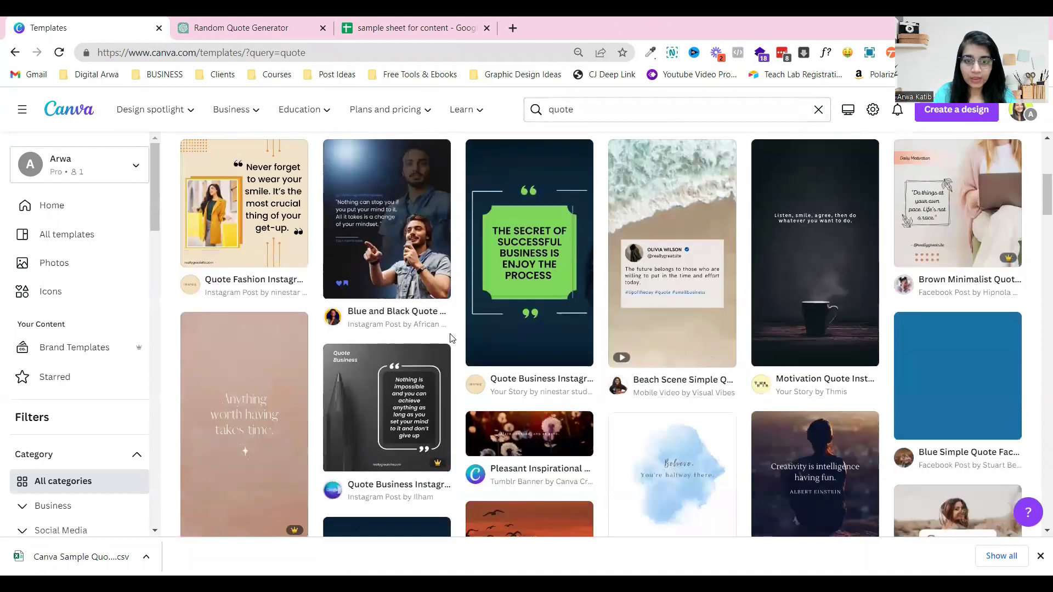
scroll(451, 339, "up", 1)
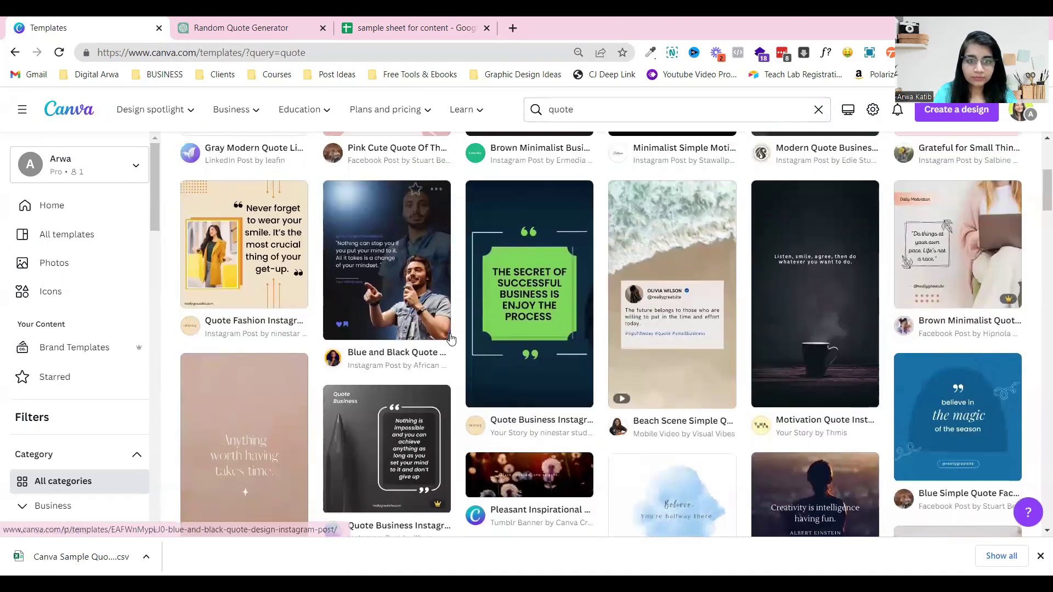
scroll(450, 340, "up", 3)
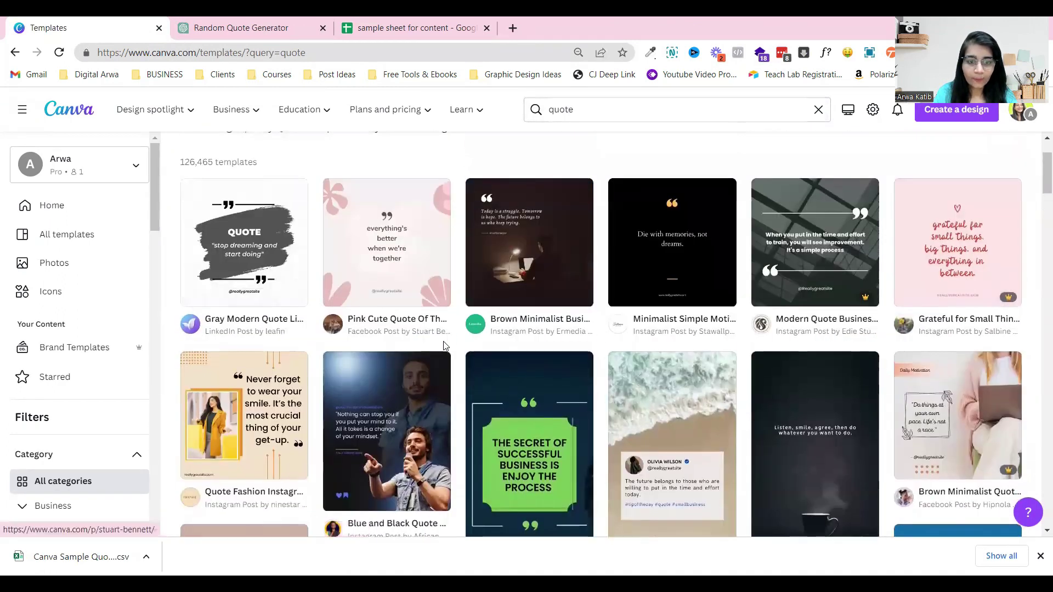
left_click(399, 256)
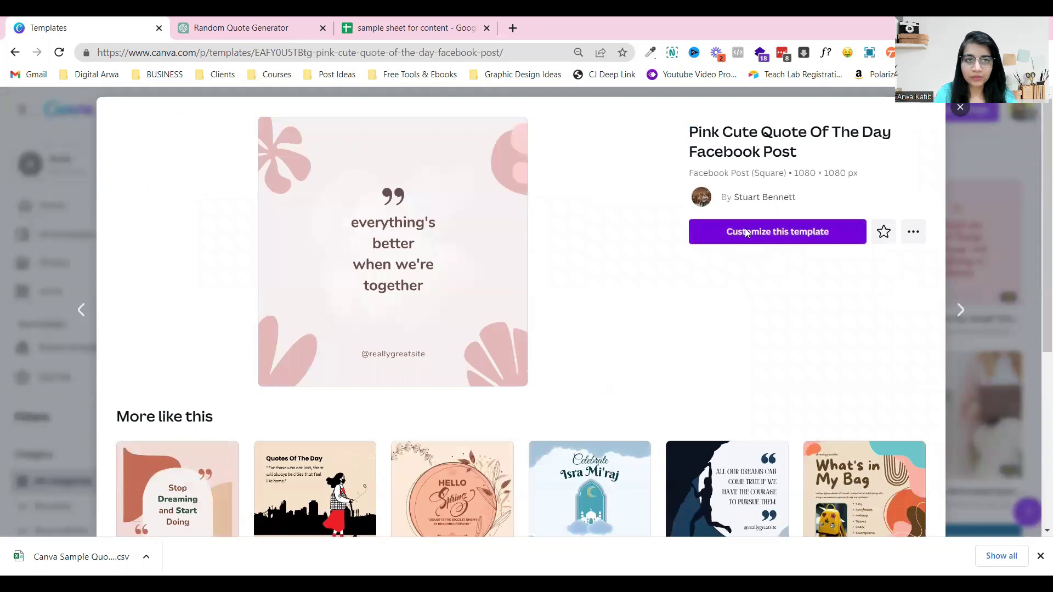
left_click(745, 231)
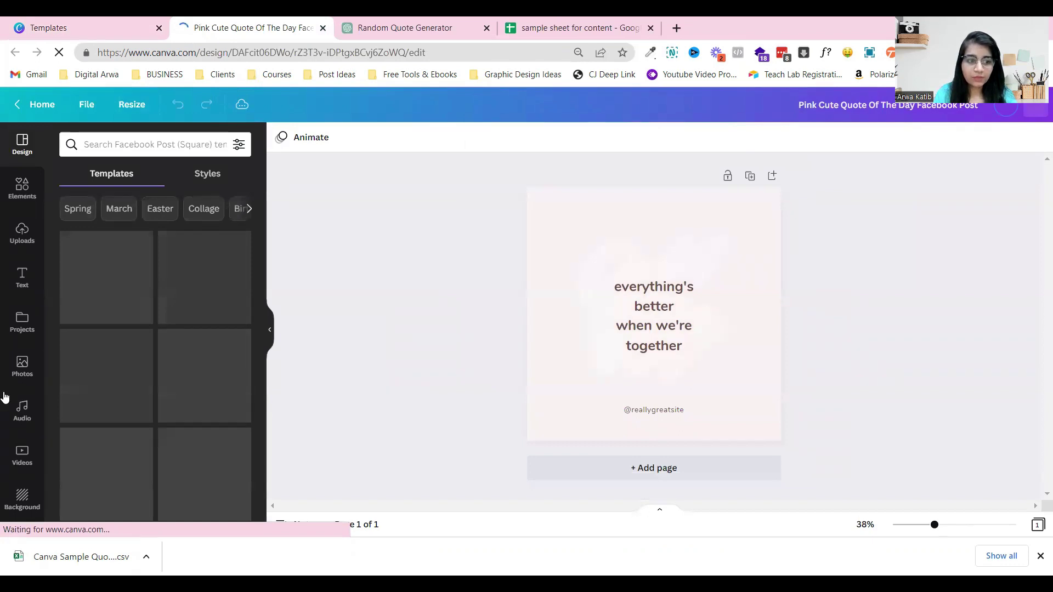
- Open the Bulk create app for the quote design and view its manual data entry table without entering anything
scroll(4, 397, "down", 5)
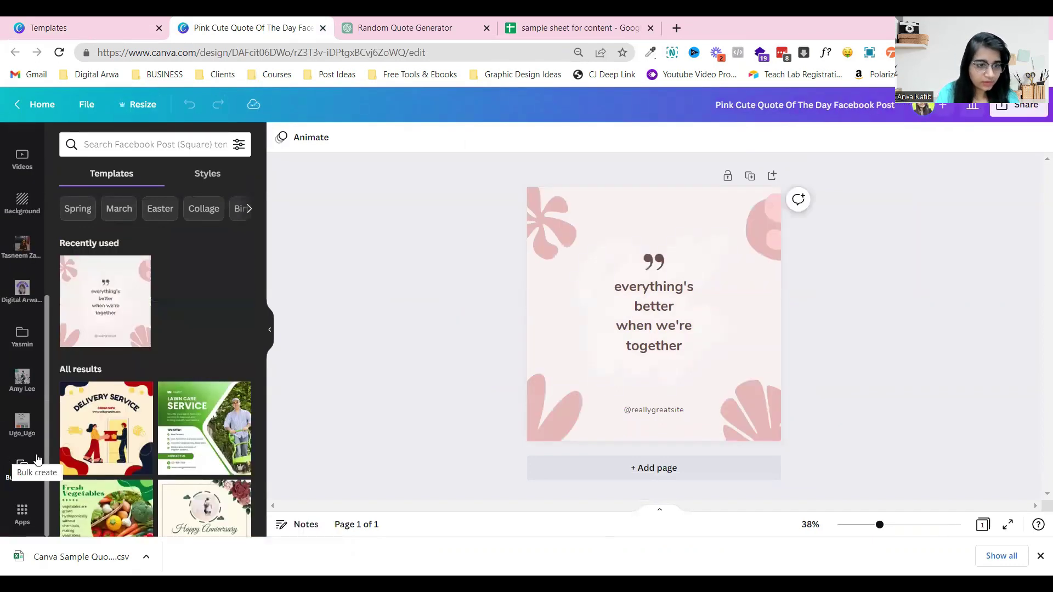
left_click(22, 465)
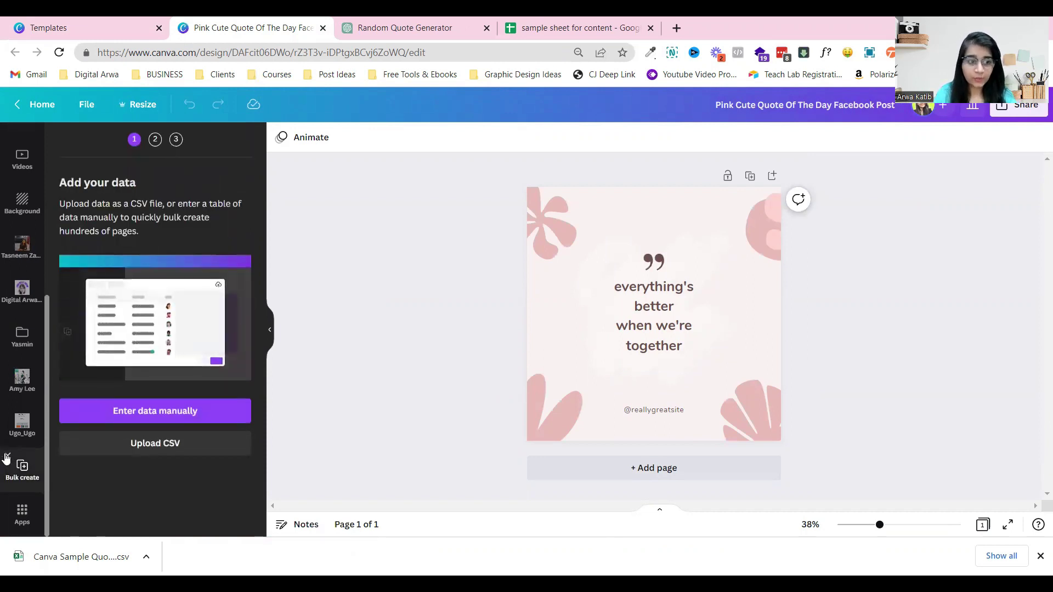
left_click(22, 513)
scroll(125, 423, "down", 3)
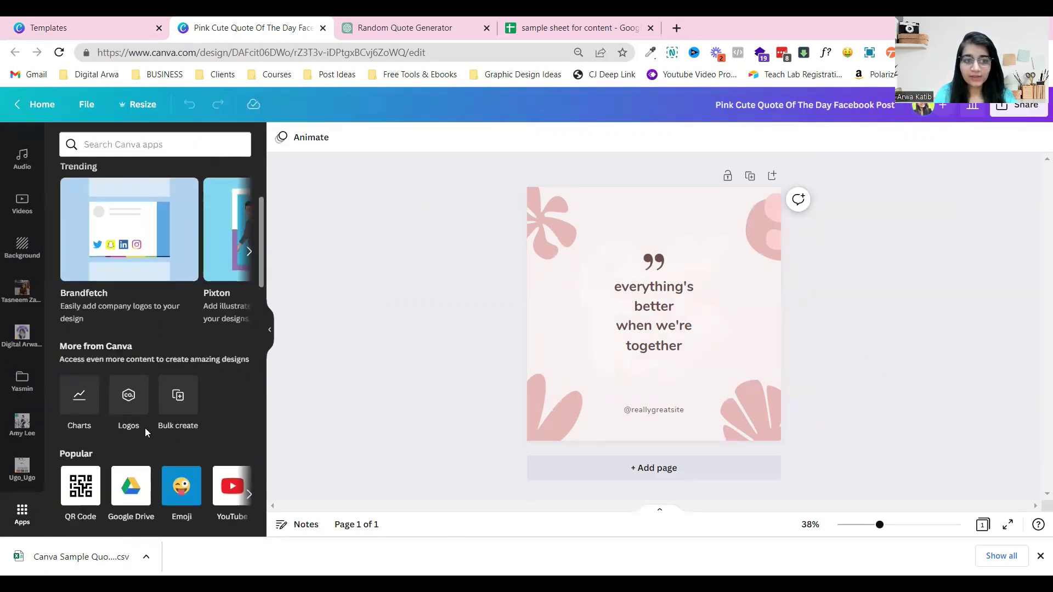
left_click(177, 397)
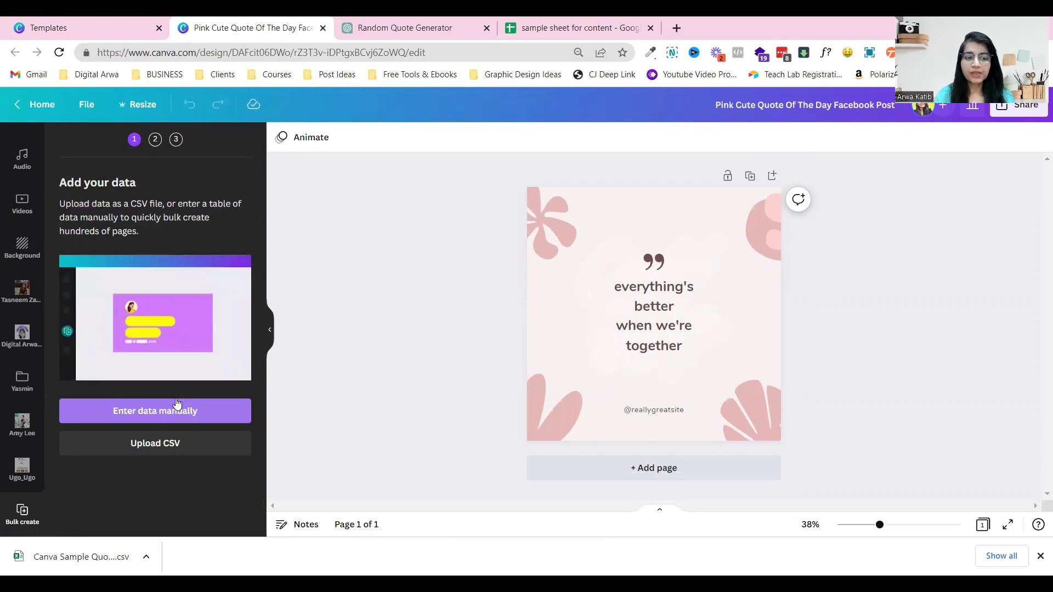
left_click(180, 409)
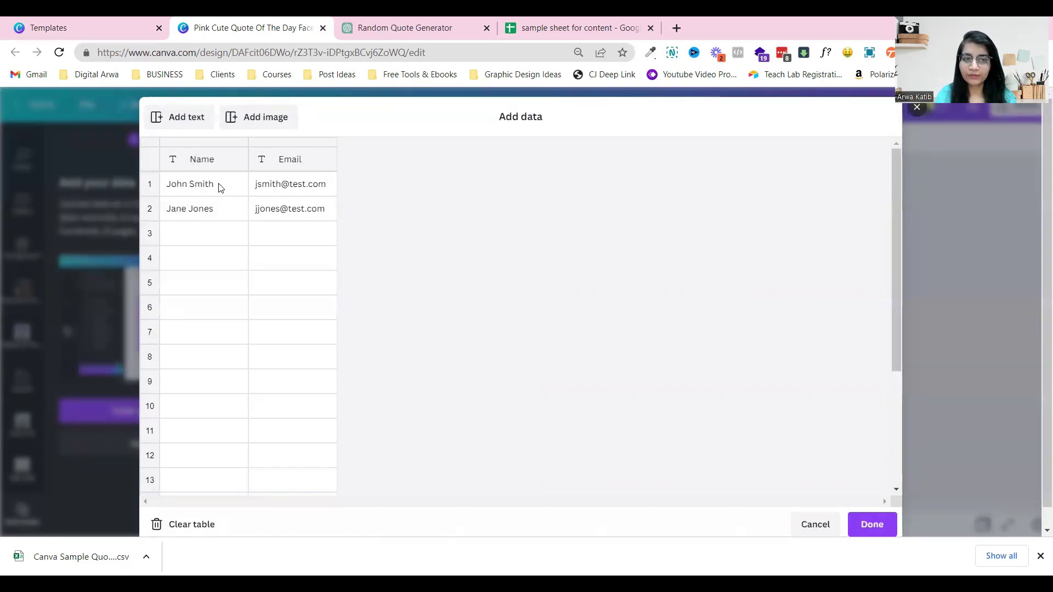
left_click(111, 252)
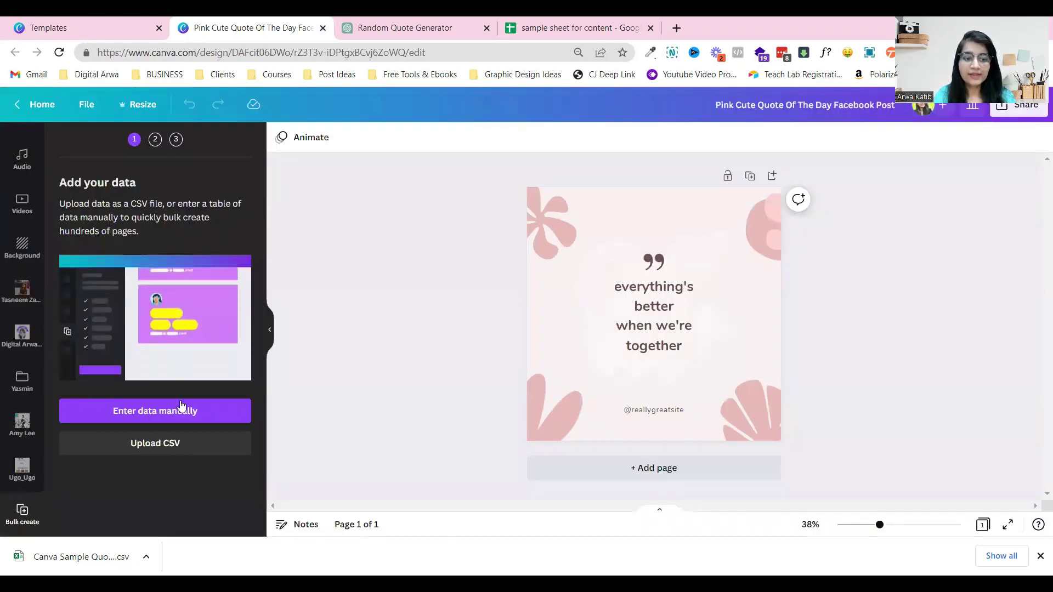
- Upload the "Canva Sample Quotes" CSV file from the Desktop folder as the bulk create data
left_click(178, 445)
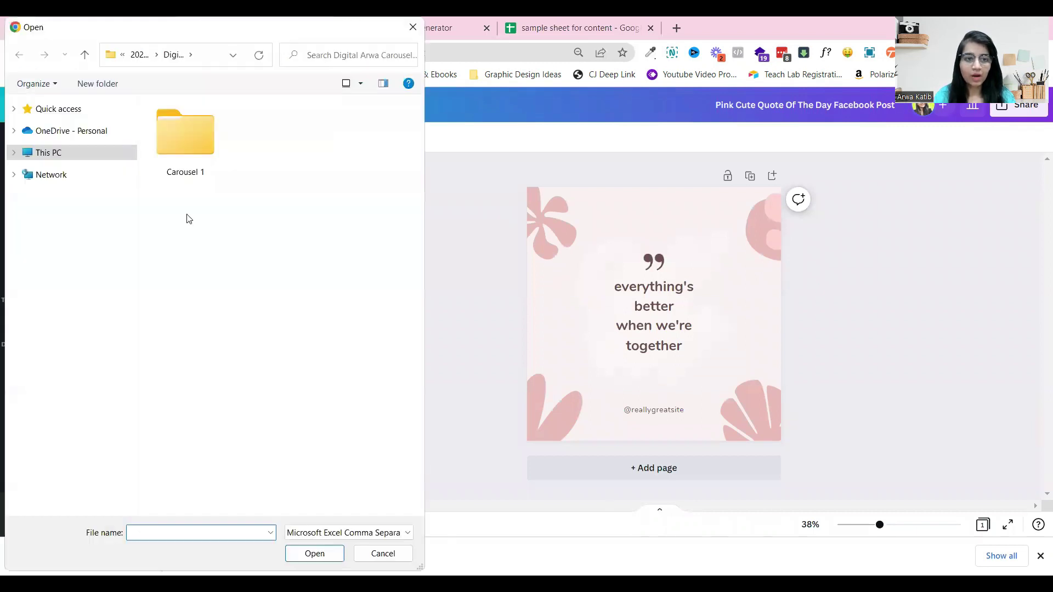
double_click(199, 150)
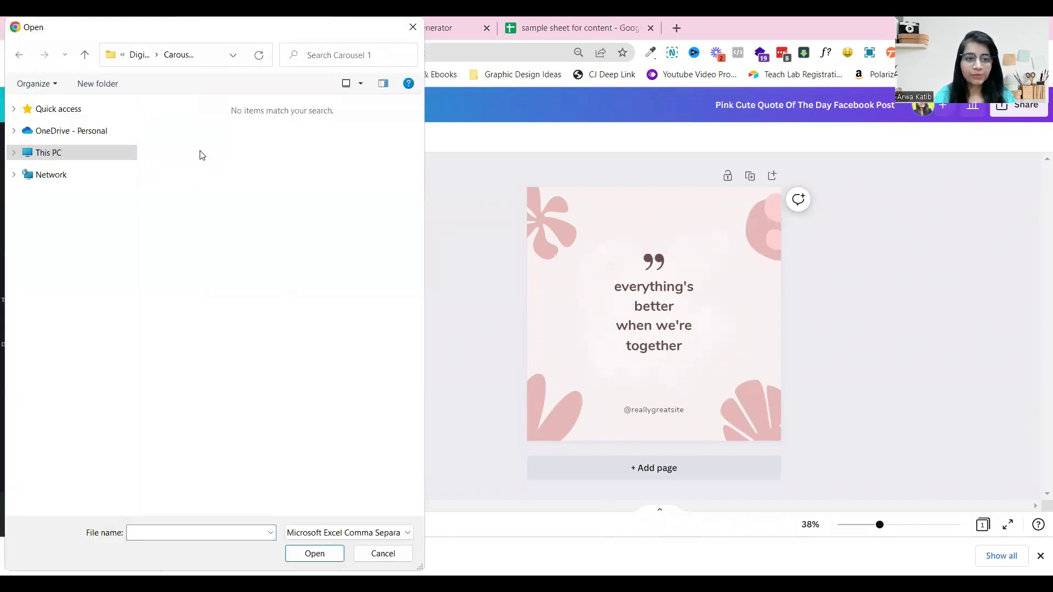
left_click(101, 157)
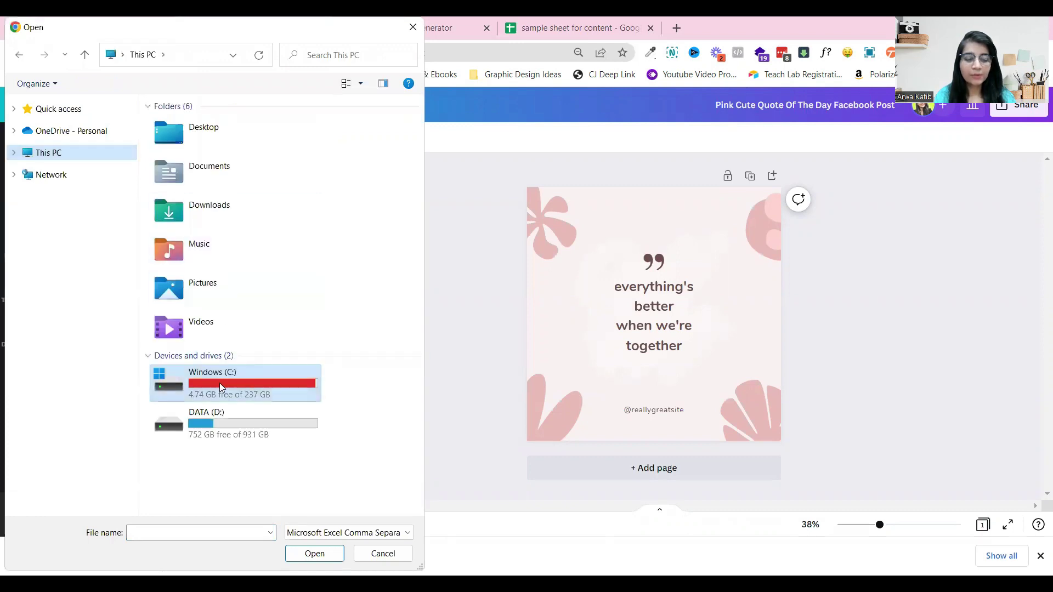
left_click(230, 138)
double_click(229, 138)
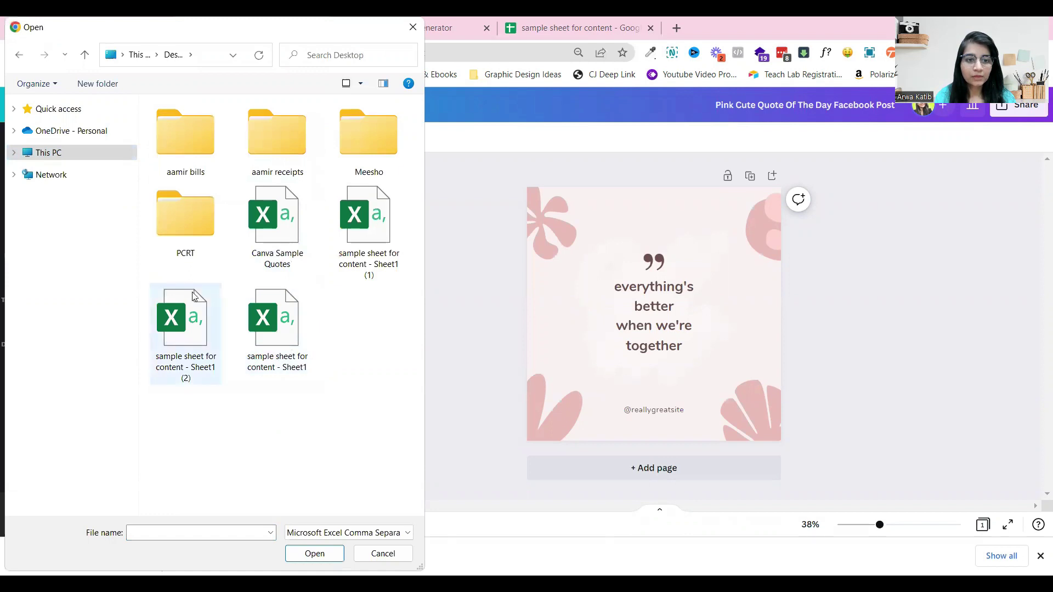
left_click(269, 235)
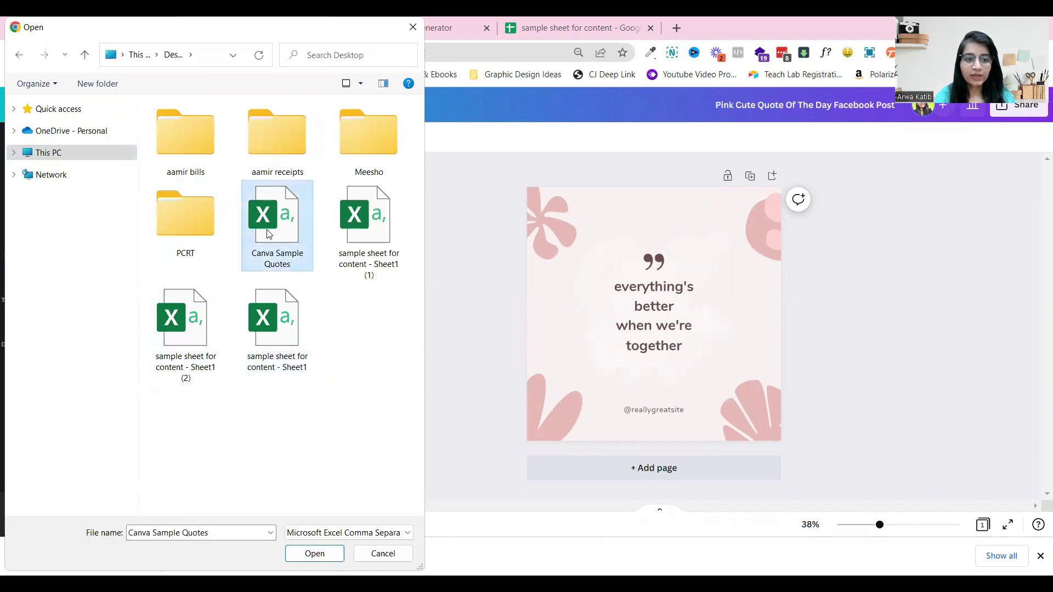
double_click(269, 235)
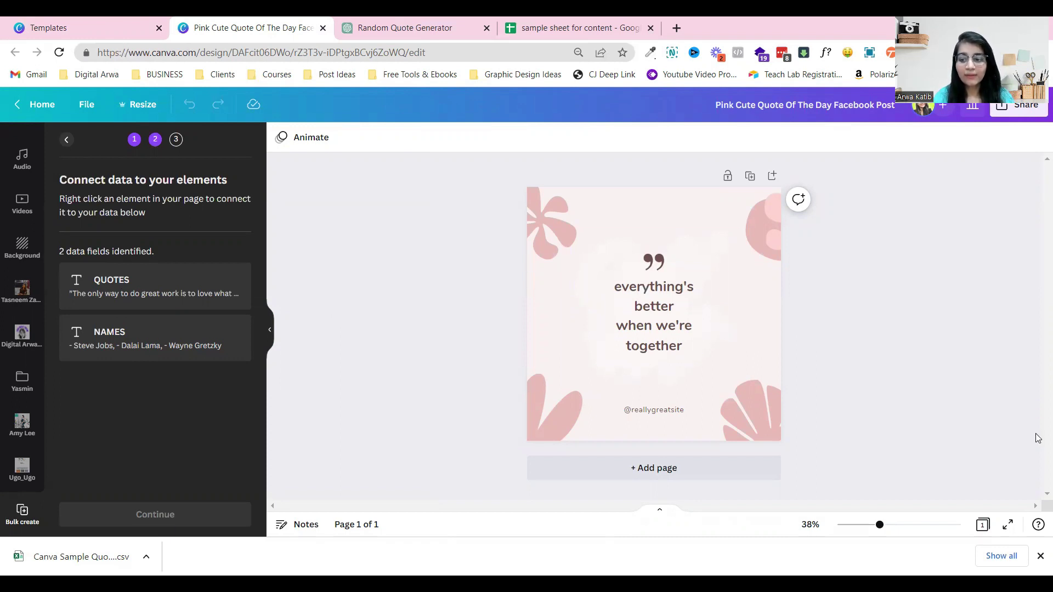
- Connect the main quote text in the design to the QUOTES data field
left_click(618, 307)
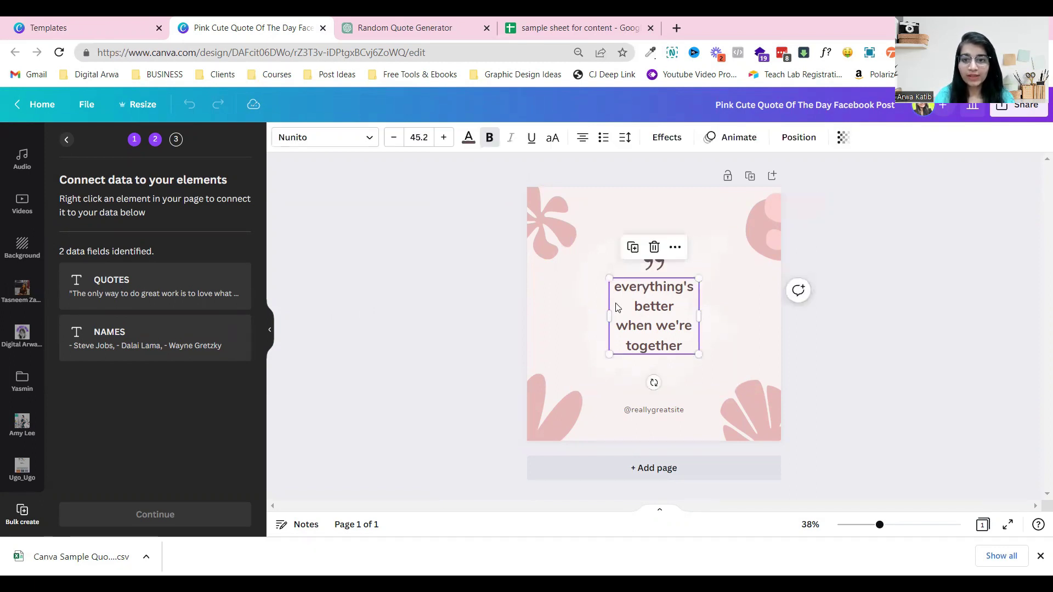
right_click(618, 307)
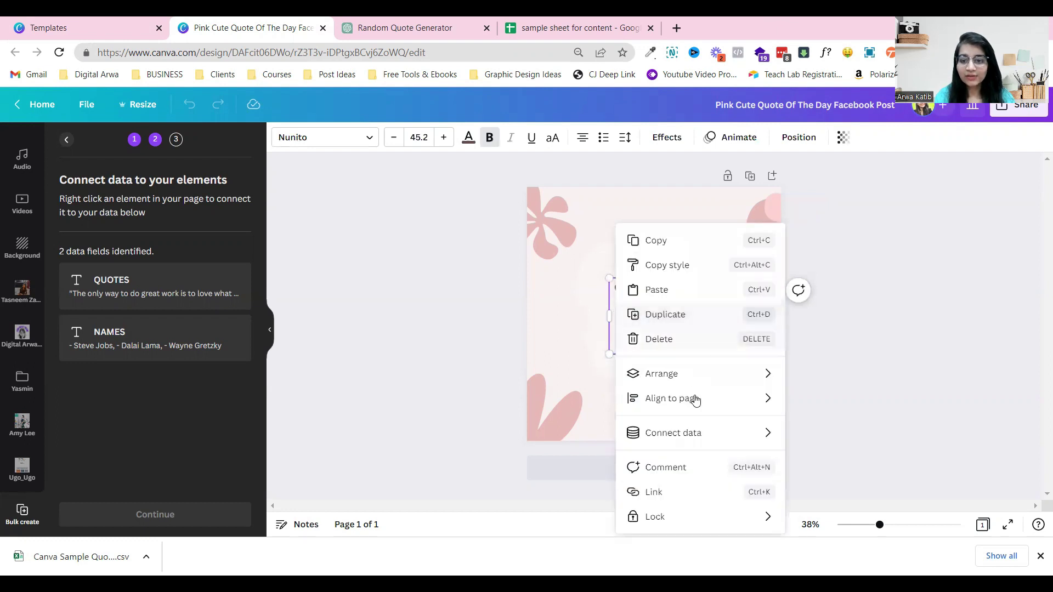
mouse_move(685, 437)
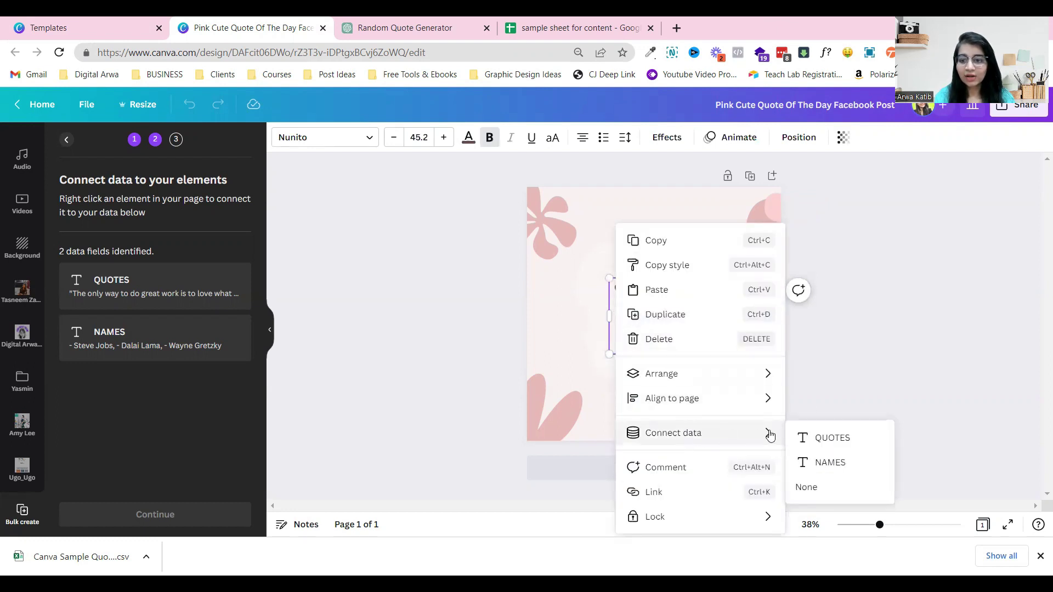
left_click(825, 438)
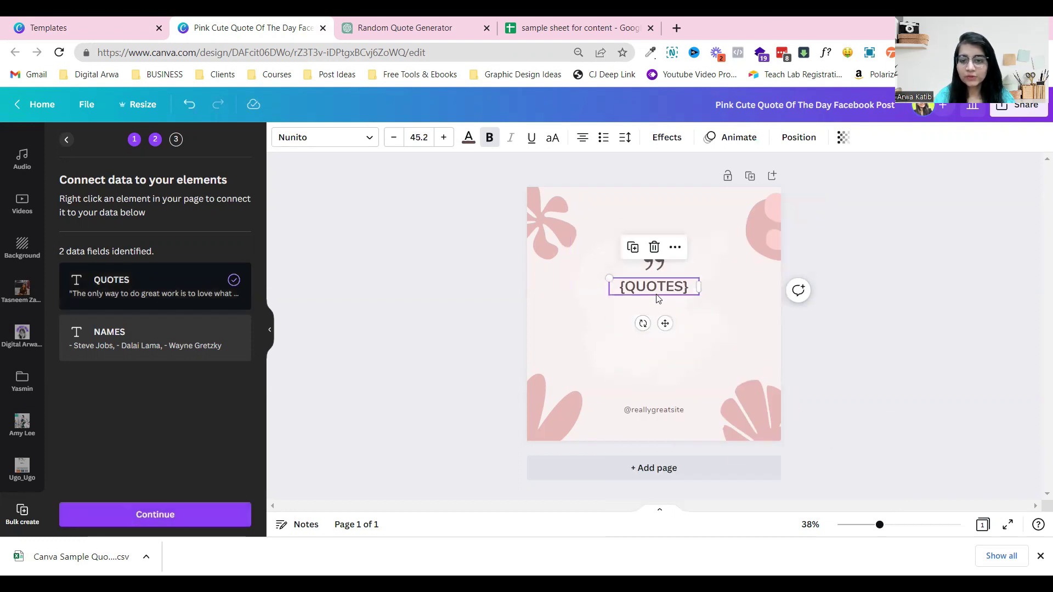
left_click(669, 411)
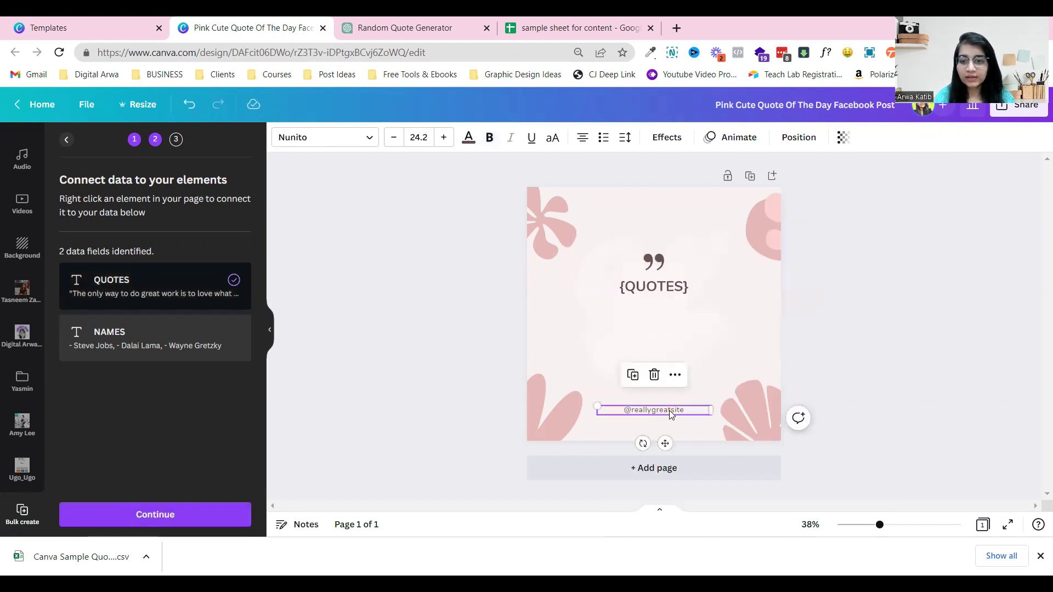
right_click(669, 412)
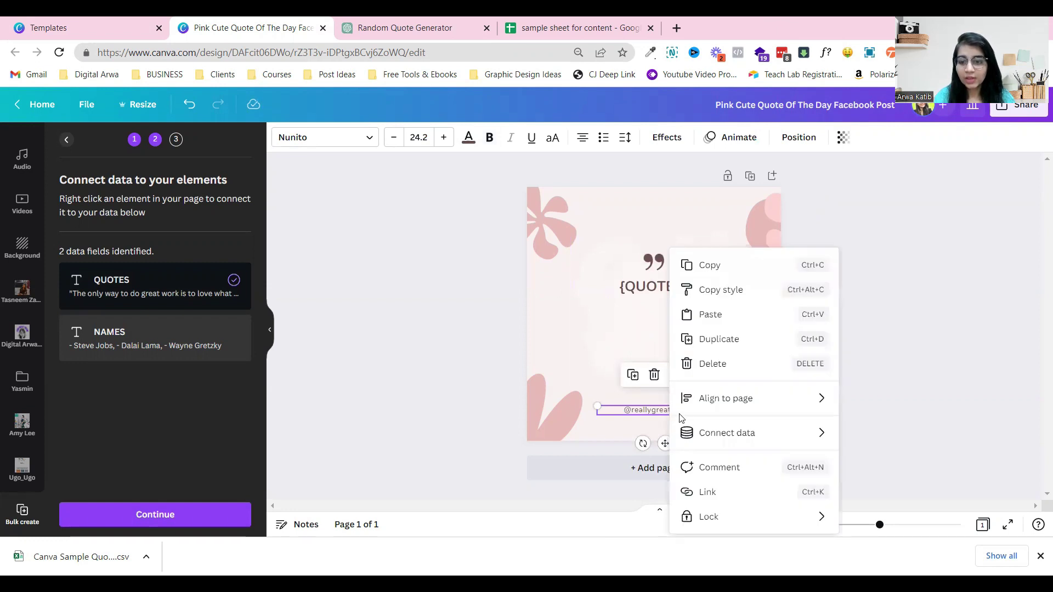
mouse_move(704, 431)
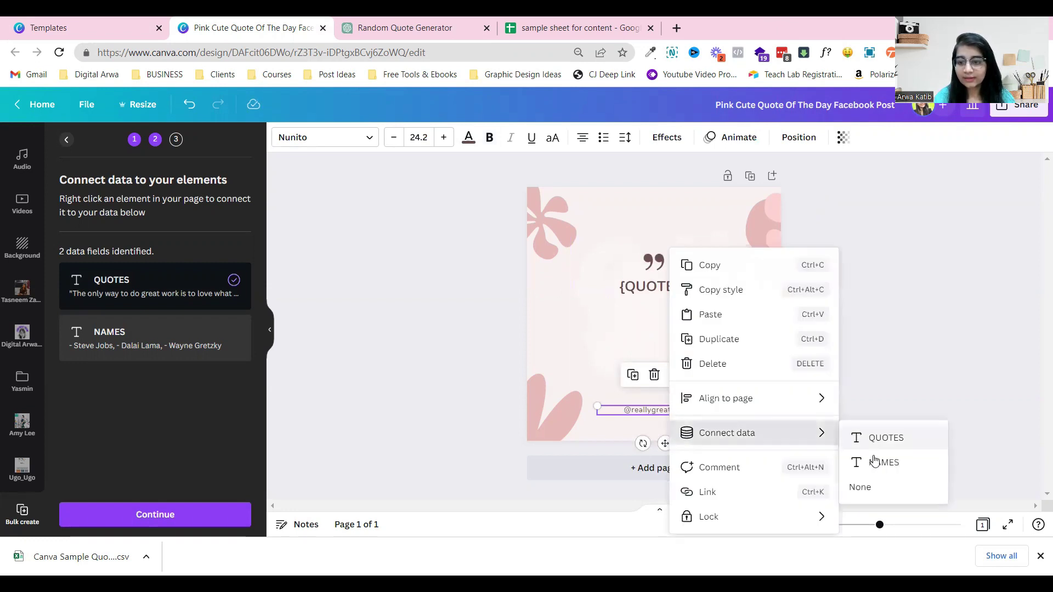
left_click(874, 459)
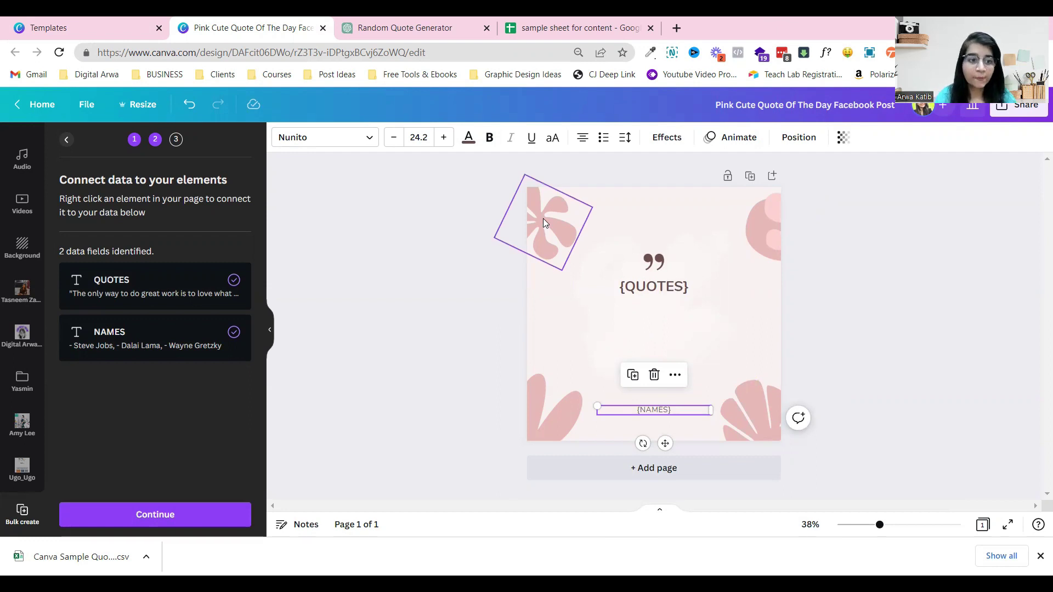
- Continue to applying the data, review the selected quotes, and generate pages for all 10 of them
left_click(210, 519)
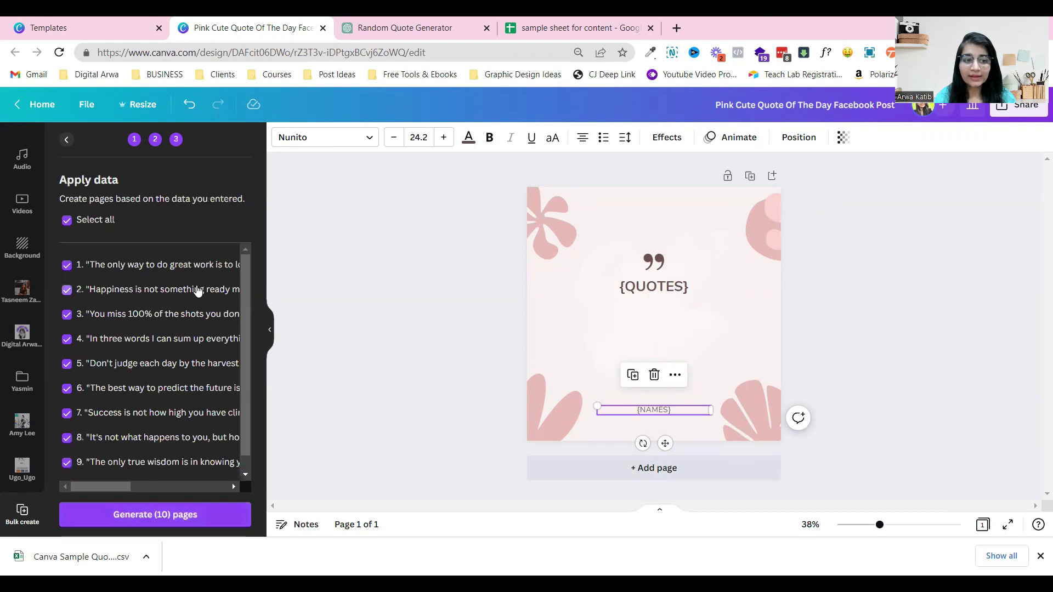
scroll(172, 415, "down", 1)
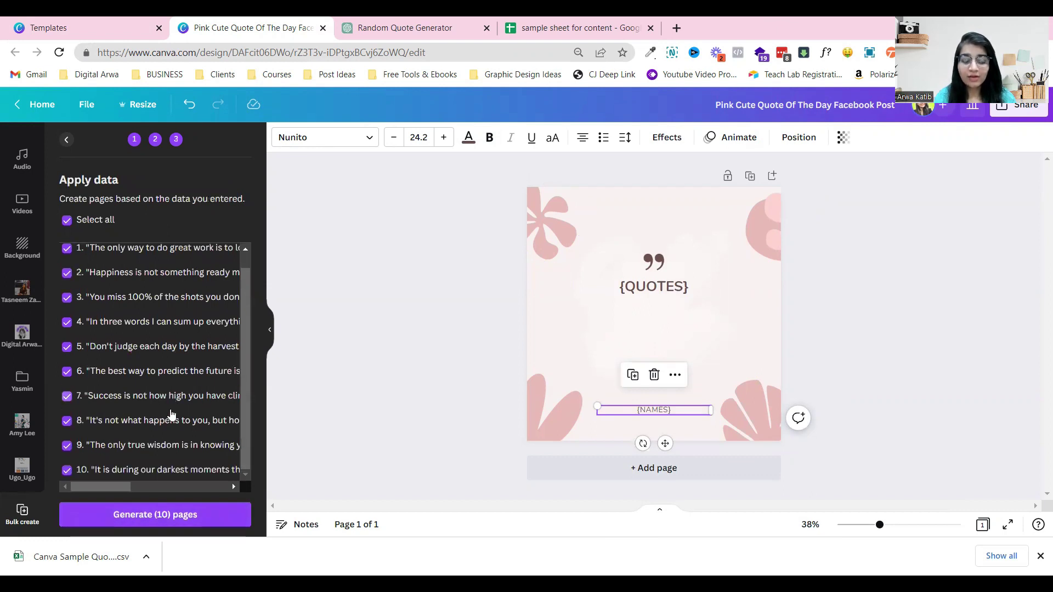
scroll(172, 415, "up", 1)
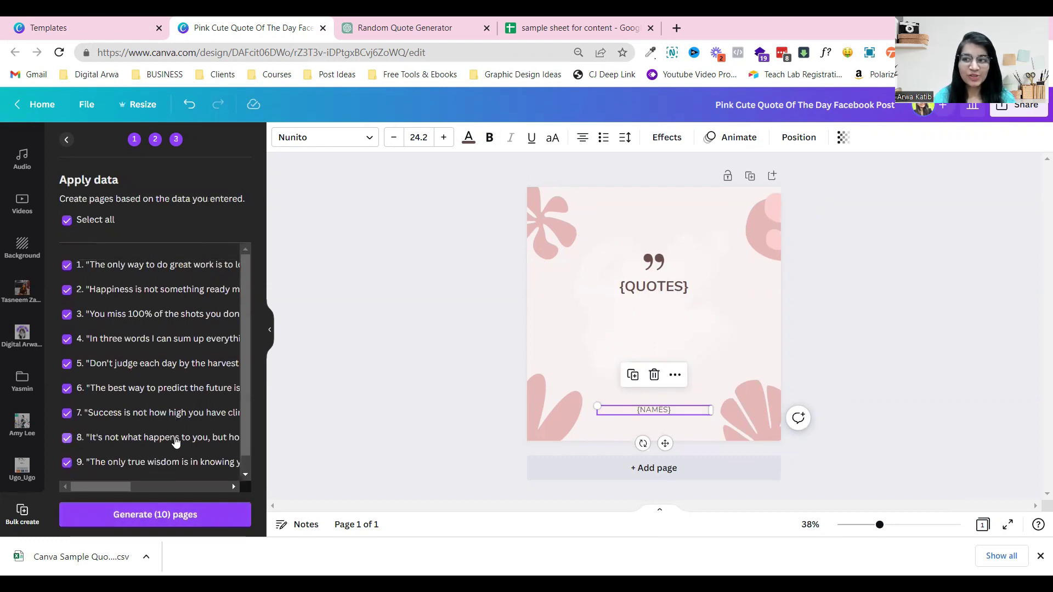
left_click(186, 523)
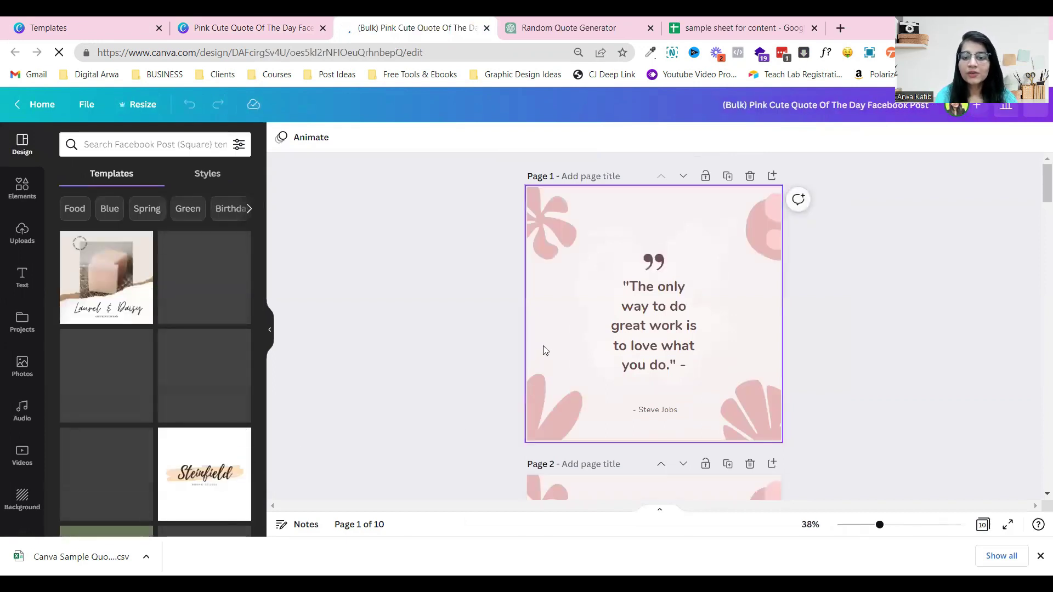
- On page 1, widen the quote text box to fit three lines and move the author name up beneath it
scroll(543, 345, "down", 12)
scroll(544, 350, "down", 15)
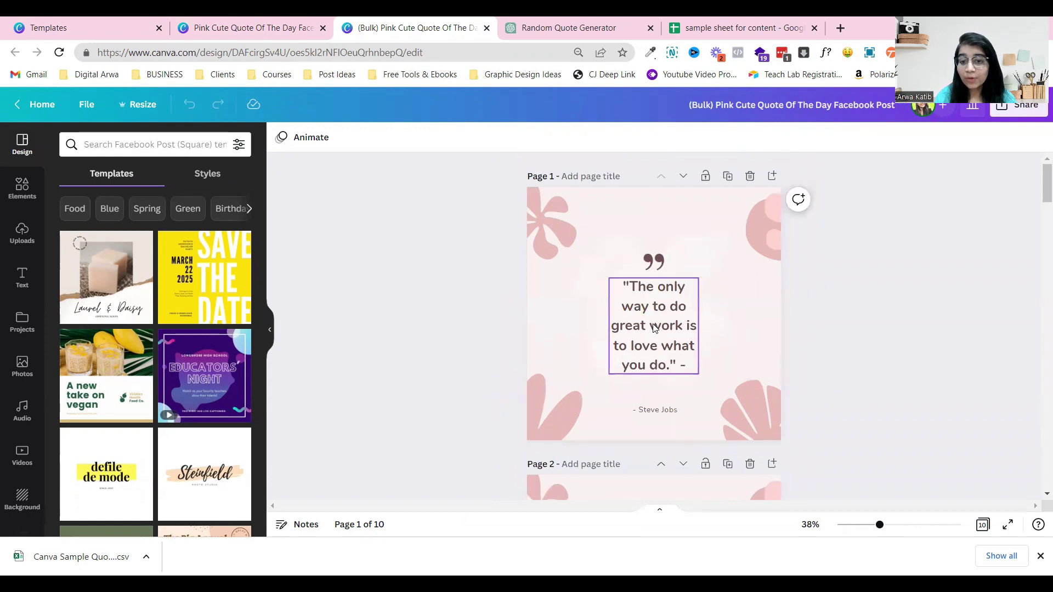
left_click(634, 329)
mouse_move(703, 312)
left_mouse_down()
mouse_move(757, 305)
mouse_move(701, 305)
left_mouse_up()
left_click(663, 411)
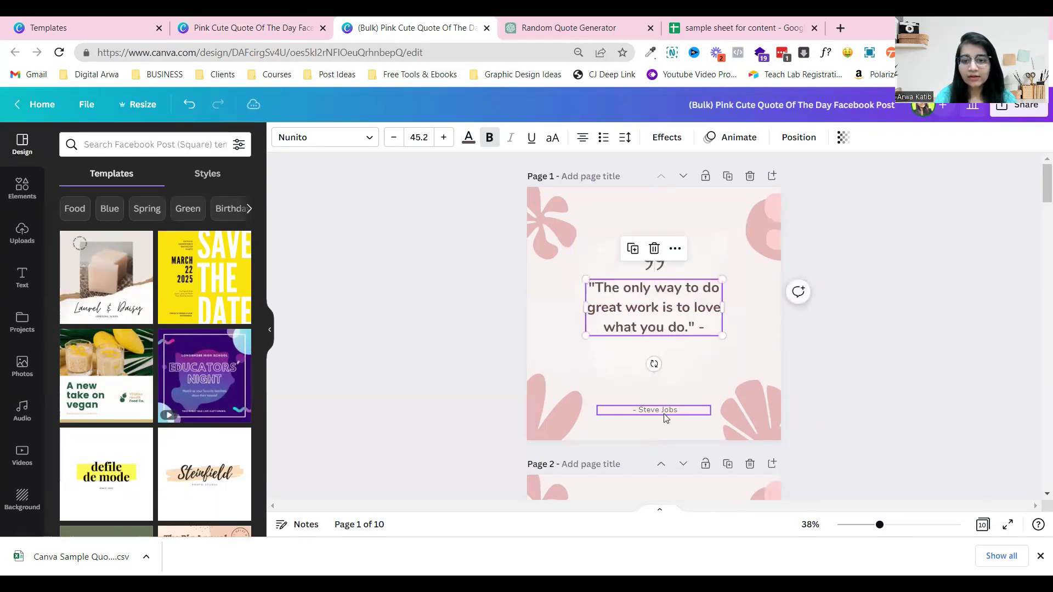
left_click_drag(664, 411, 665, 357)
- On page 2, widen the "Happiness is not something ready made" quote to four lines and move the author name up beneath it
scroll(665, 364, "down", 2)
scroll(665, 365, "down", 5)
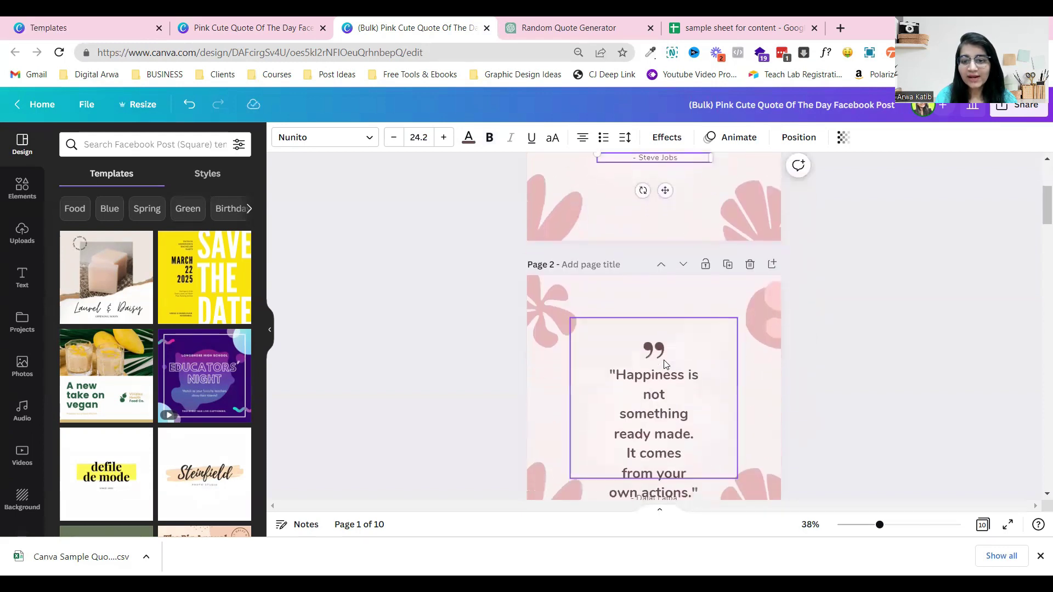
left_click(698, 340)
mouse_move(698, 312)
left_mouse_down()
mouse_move(748, 312)
mouse_move(682, 299)
mouse_move(700, 300)
left_mouse_up()
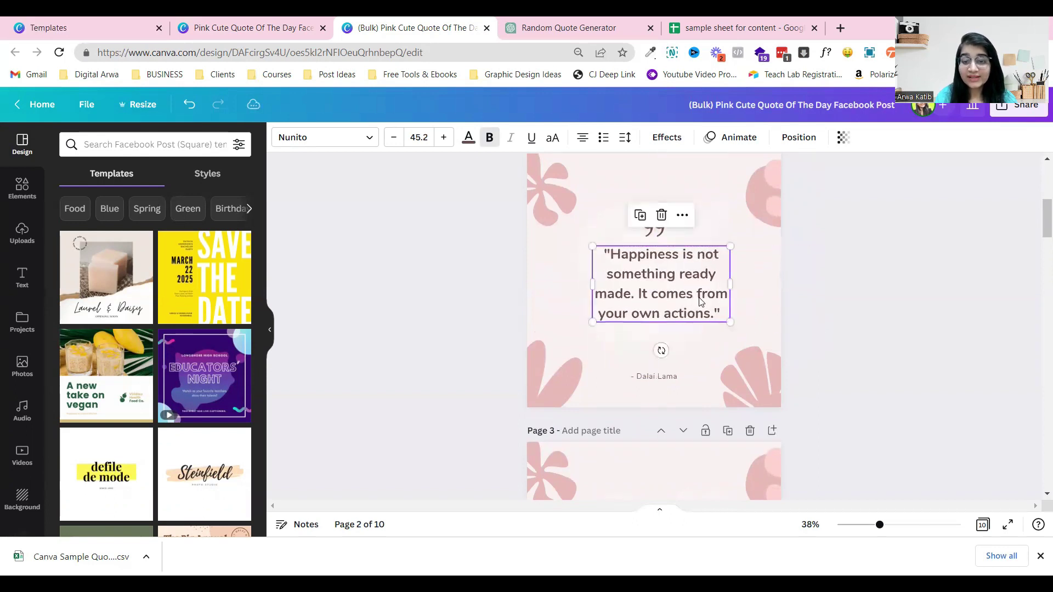
left_click(662, 376)
left_click_drag(662, 377, 665, 334)
- On page 3, widen the "You miss 100% of the shots" quote to three lines and move the author name up beneath it
scroll(653, 375, "down", 5)
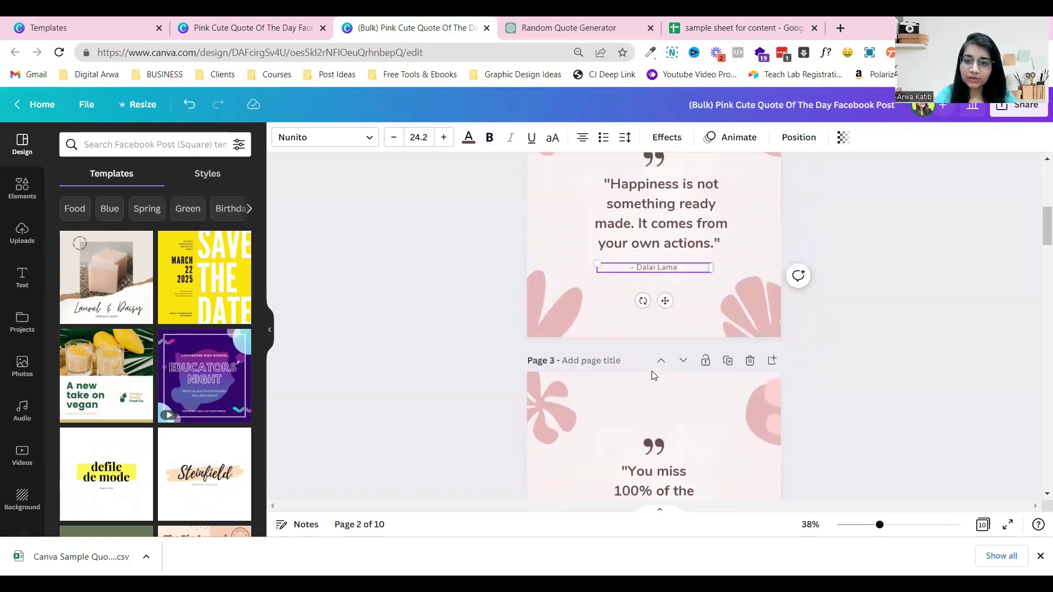
left_click(653, 375)
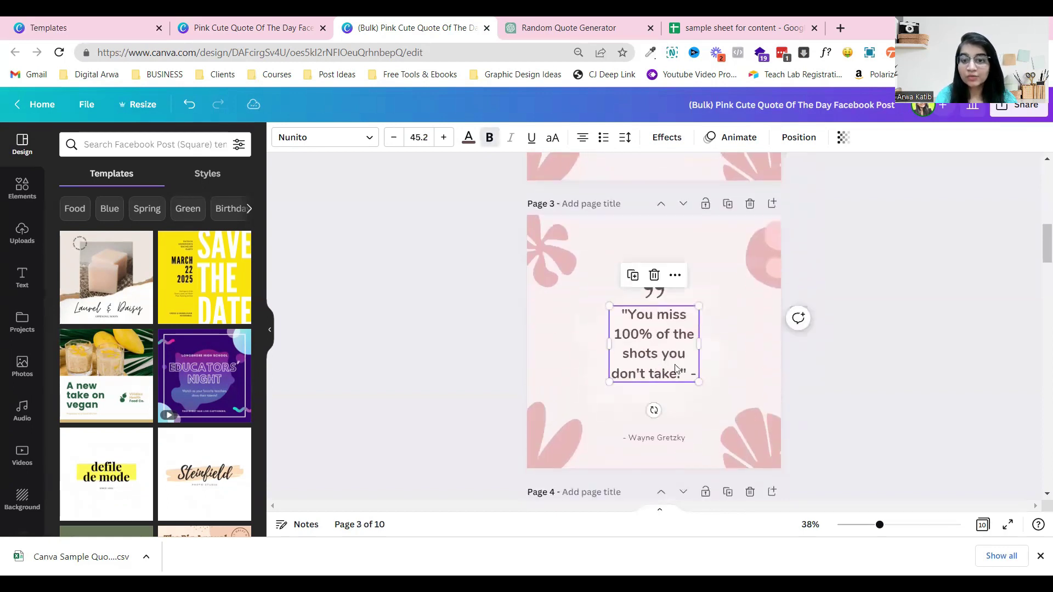
mouse_move(699, 344)
left_mouse_down()
mouse_move(731, 336)
mouse_move(691, 331)
left_mouse_up()
left_click_drag(657, 440, 661, 387)
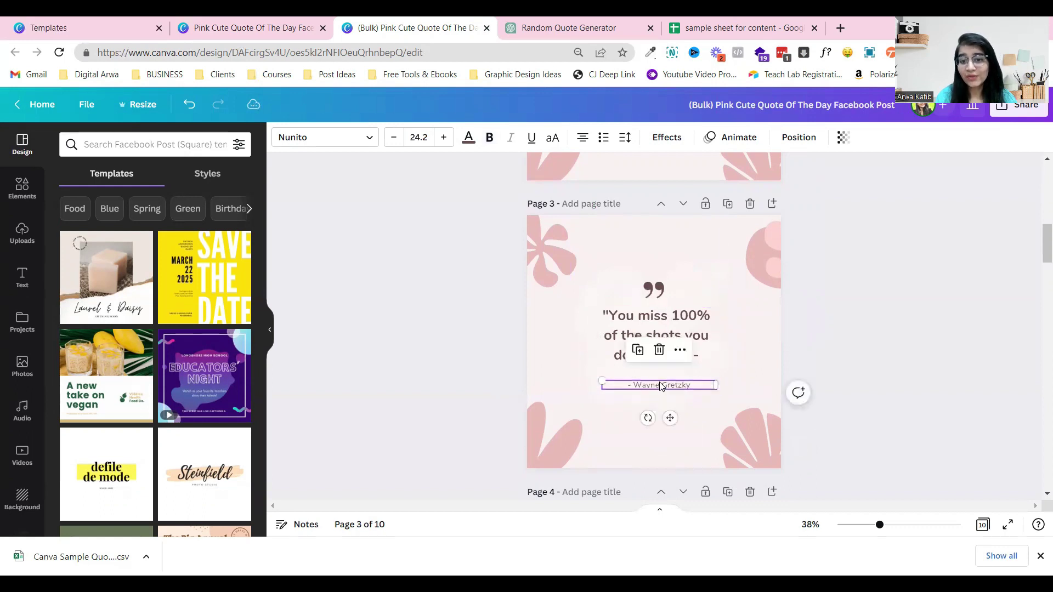
- On page 4, widen the "In three words" quote to four lines and move the author name up closer to it
scroll(660, 386, "down", 5)
left_click(661, 386)
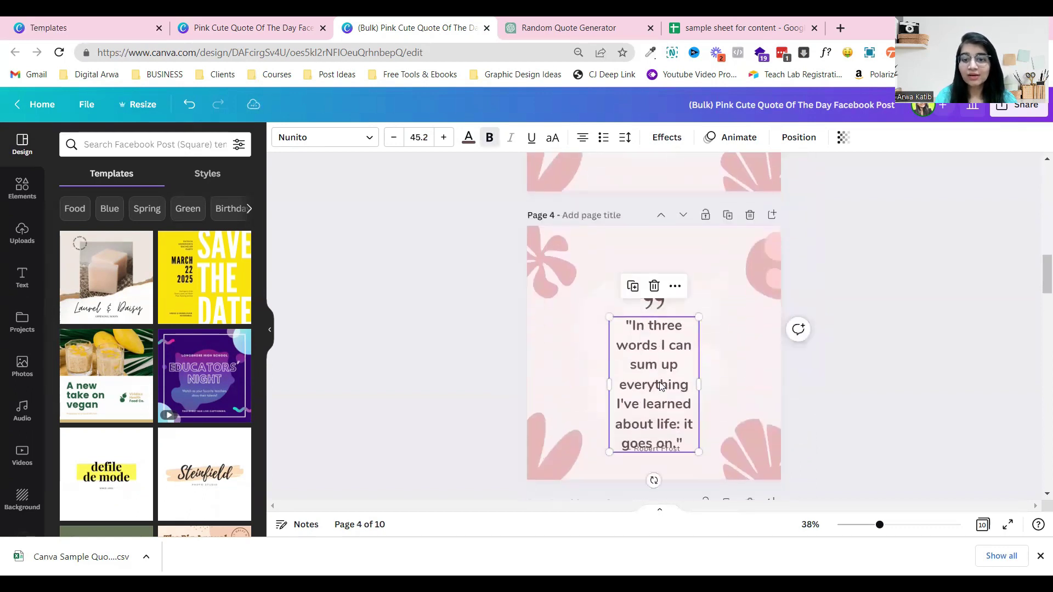
mouse_move(699, 378)
left_mouse_down()
mouse_move(750, 366)
mouse_move(685, 366)
left_mouse_up()
left_click(658, 446)
left_click_drag(658, 443, 658, 412)
- On page 5, widen the "Don't judge each day" quote text box so the quote wraps onto five lines
scroll(658, 419, "down", 3)
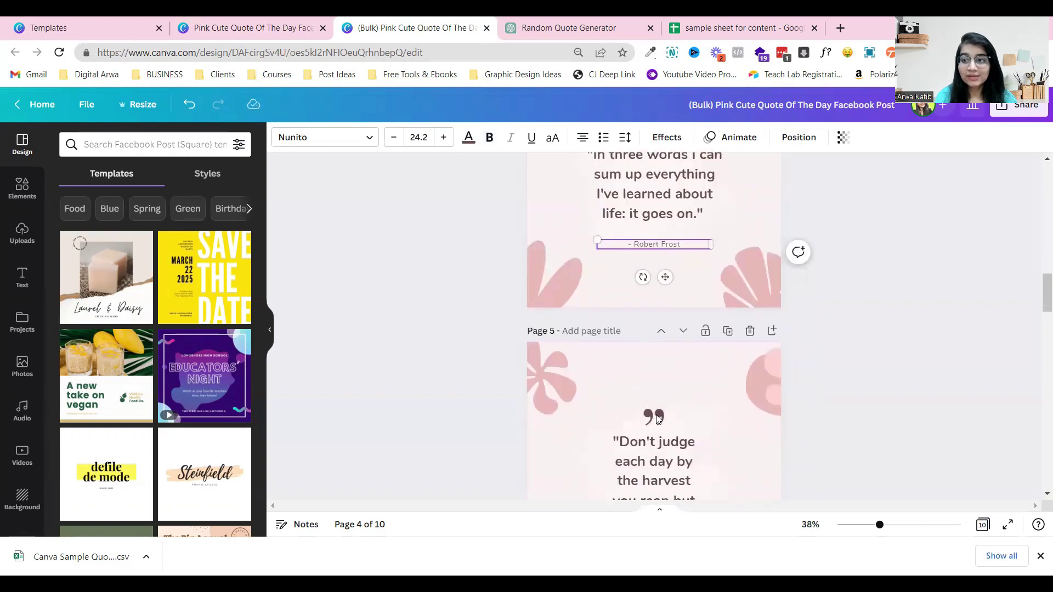
scroll(658, 418, "down", 2)
left_click(673, 412)
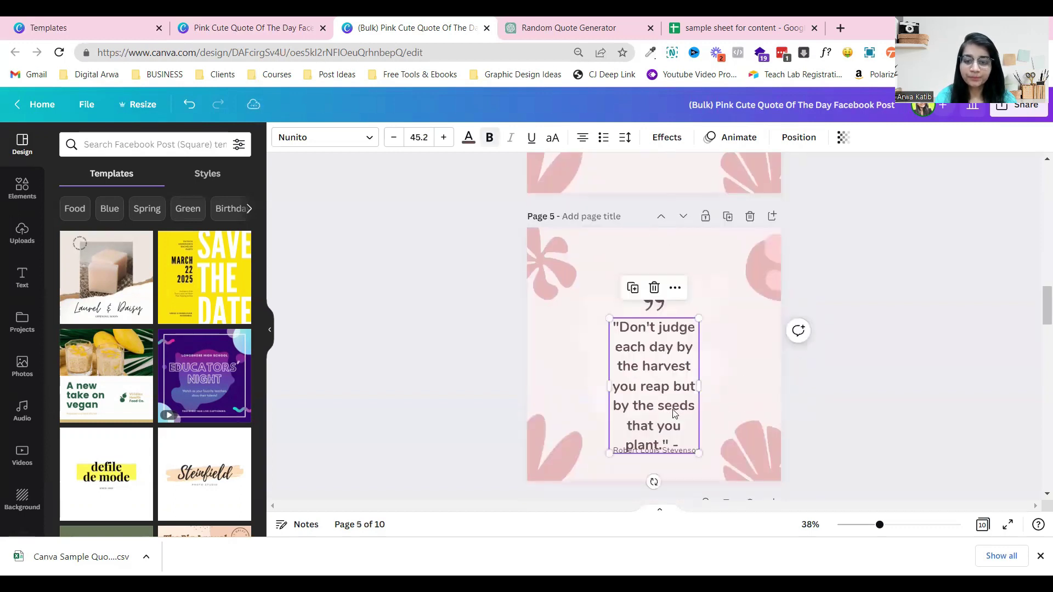
mouse_move(702, 387)
left_mouse_down()
mouse_move(738, 379)
mouse_move(689, 376)
left_mouse_up()
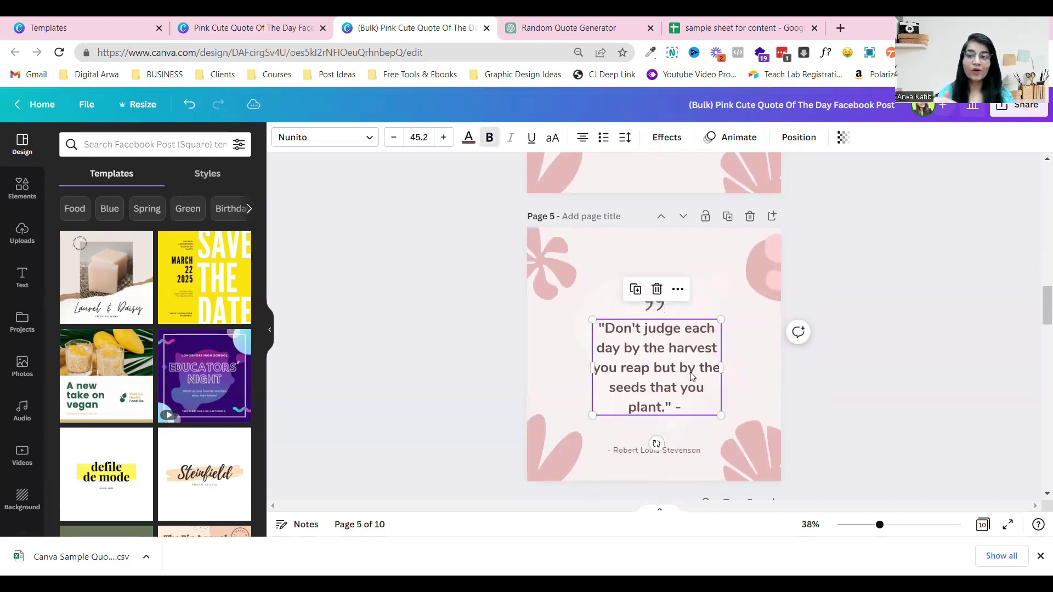